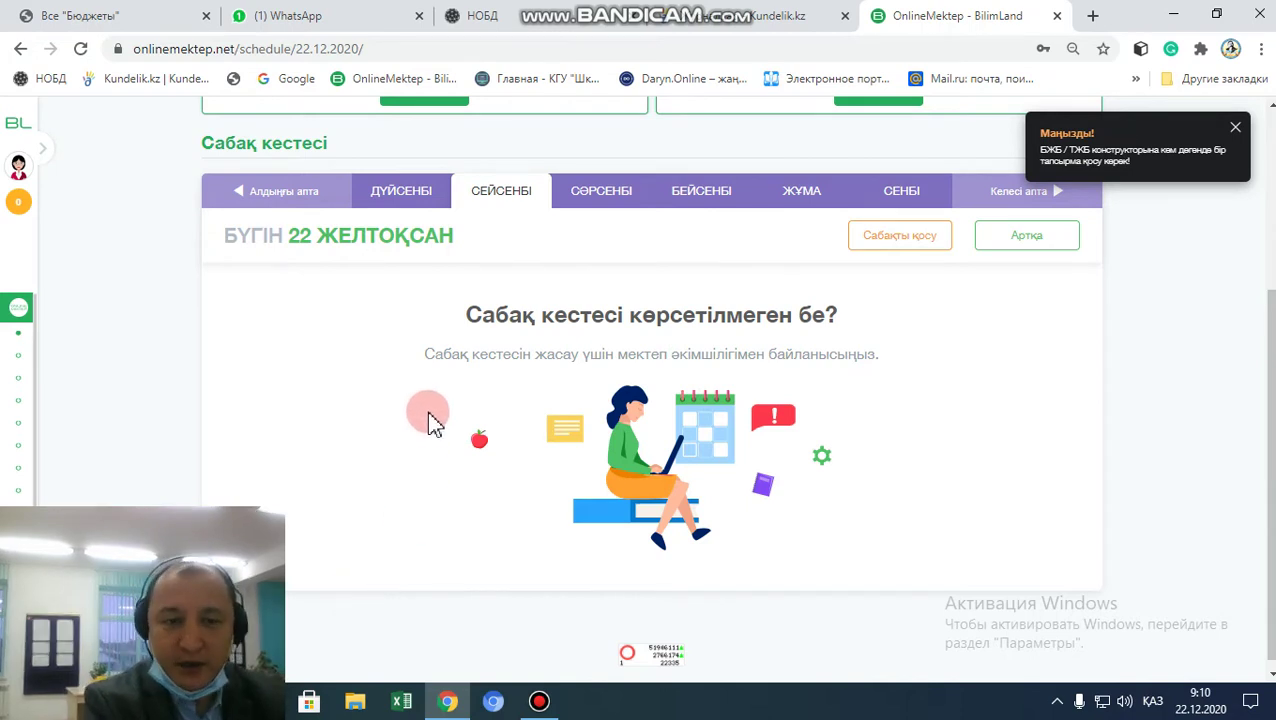
- Open the БЖБ/ТЖБ section and go to its shared collection, БЖБ/ТЖБ жинағы
mouse_move(6, 345)
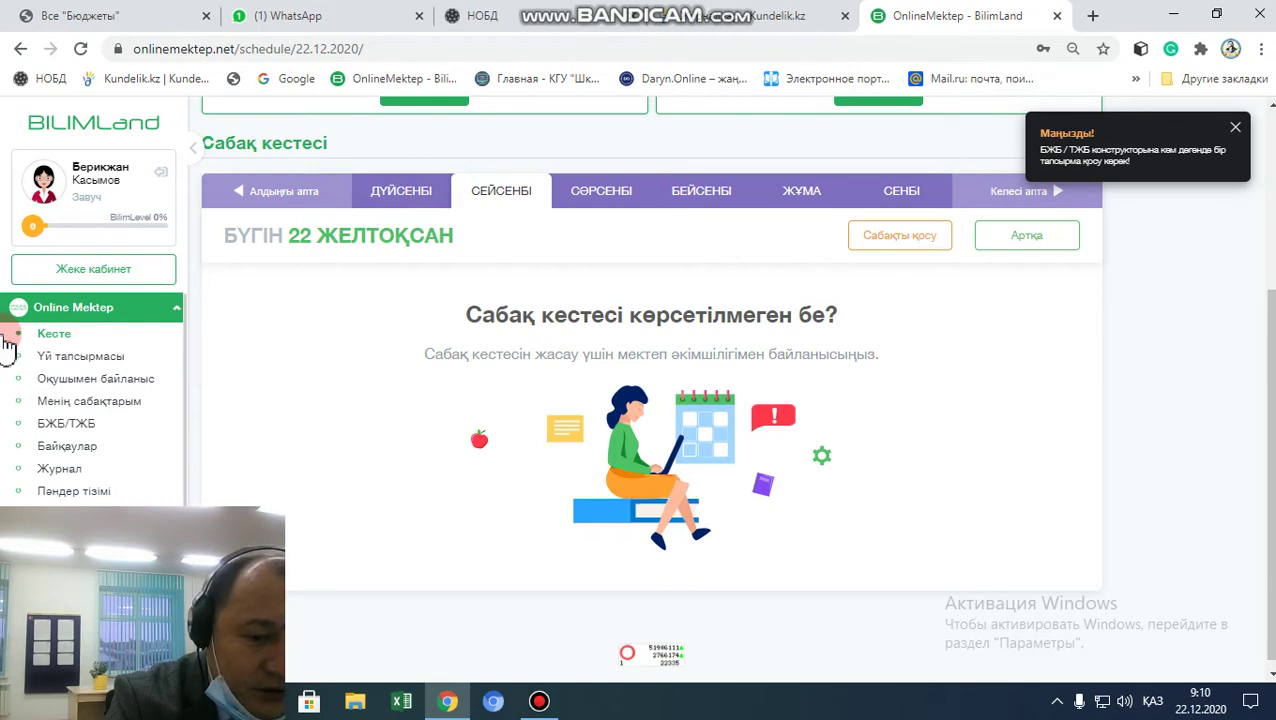
left_click(537, 703)
left_click(537, 703)
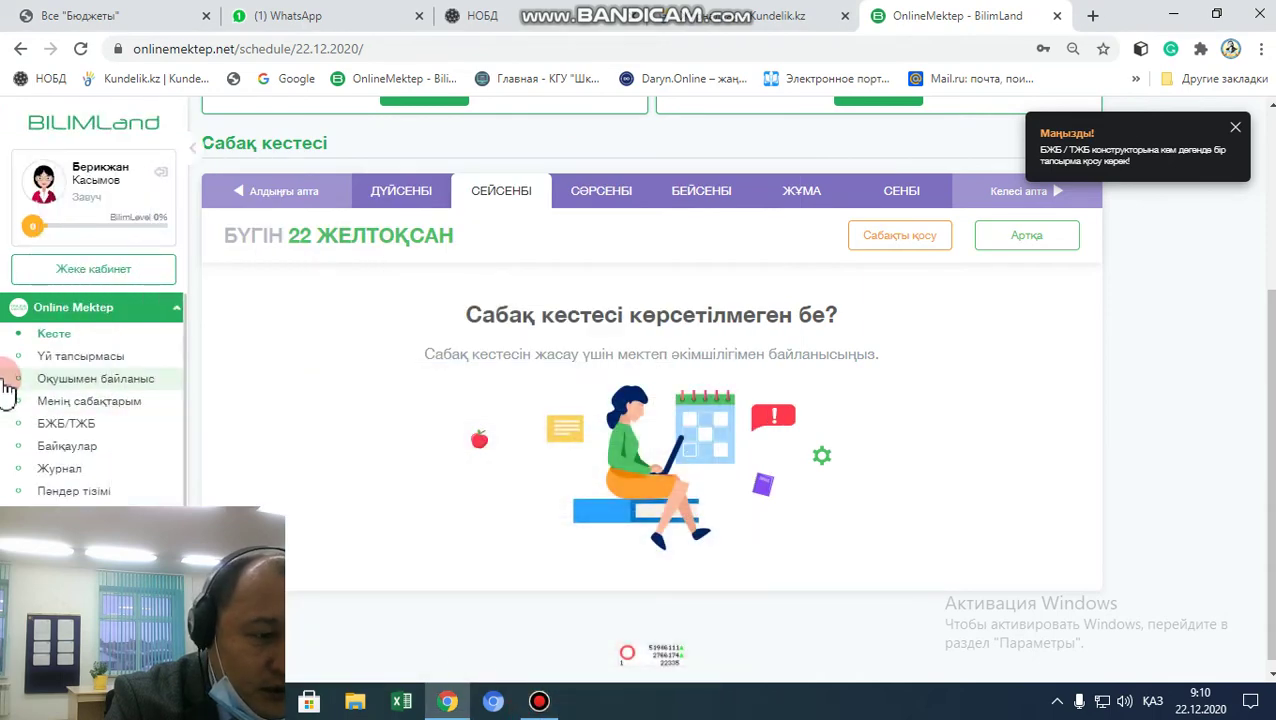
left_click(64, 428)
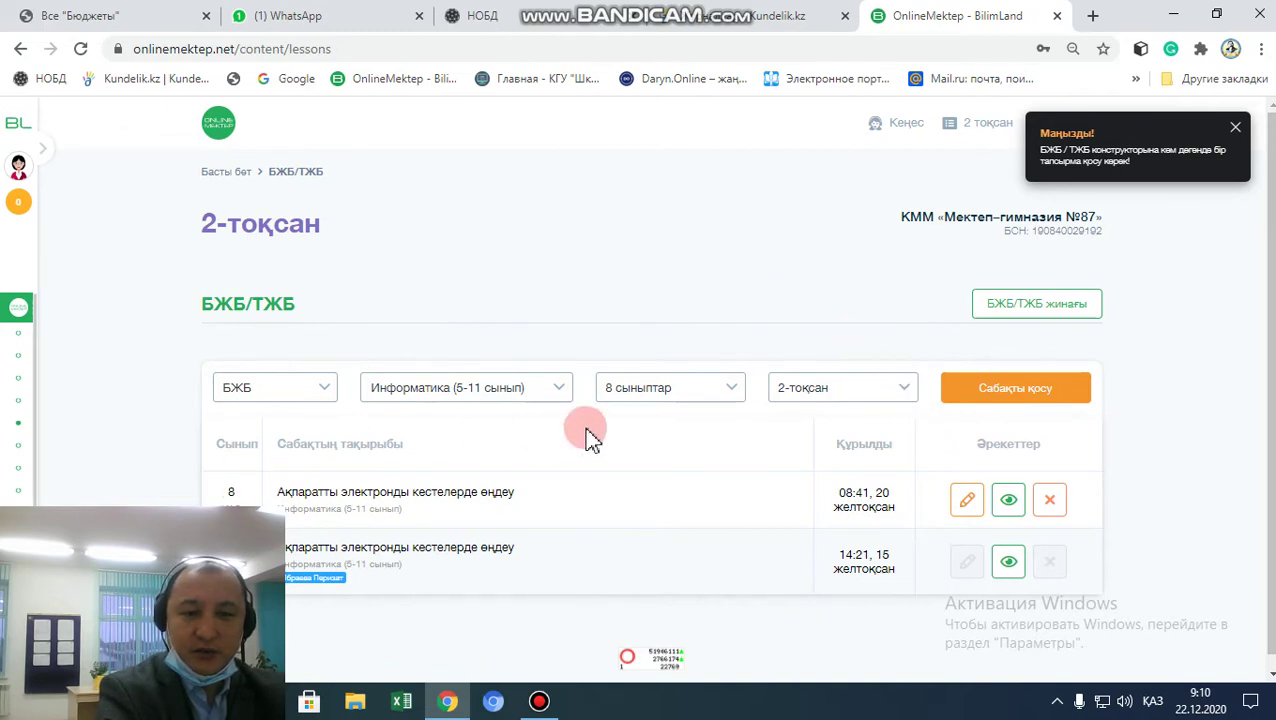
left_click(1022, 310)
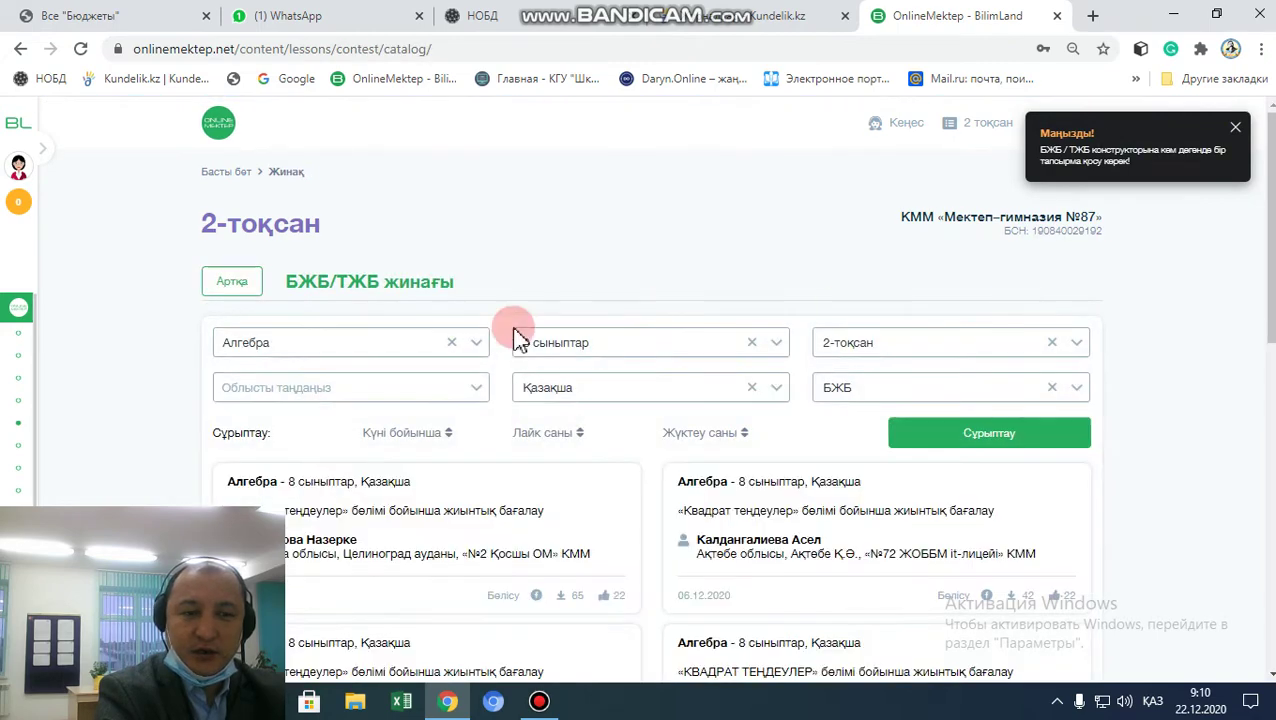
- Filter the collection by the subject Алгебра and the grade 8 сыныптар
left_click(413, 343)
left_click(320, 376)
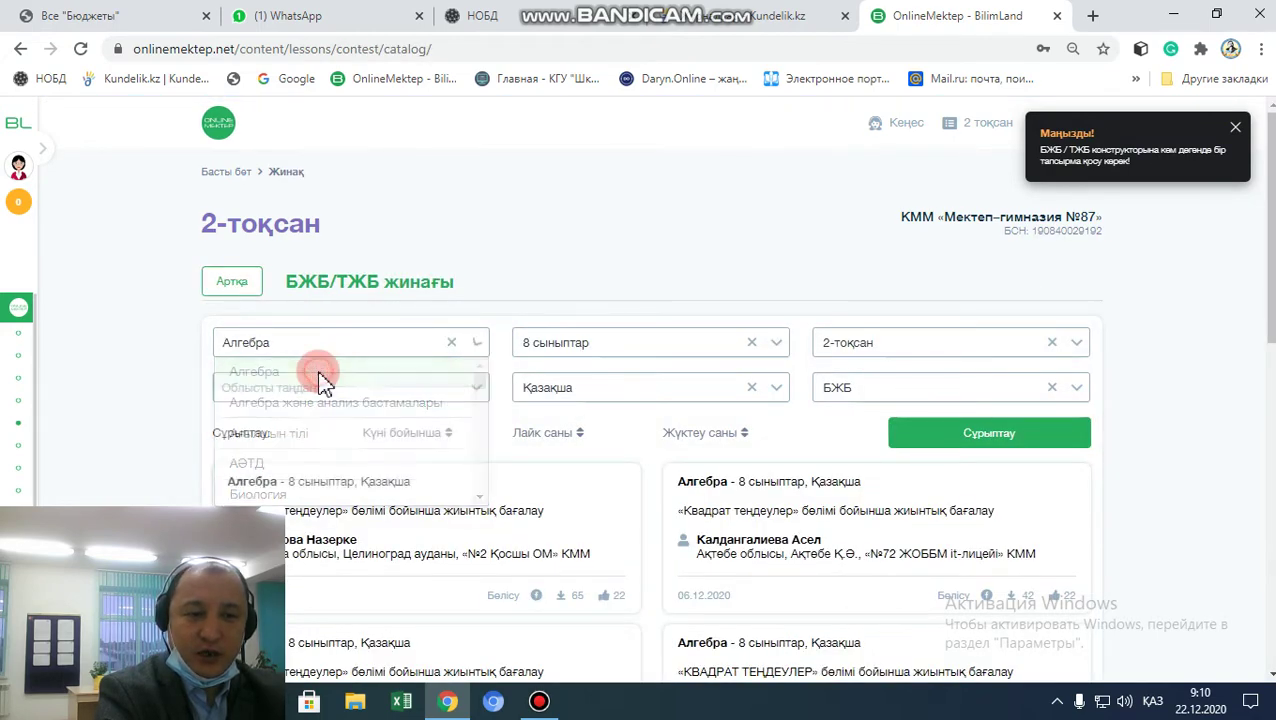
left_click(578, 344)
scroll(578, 450, "down", 2)
scroll(575, 430, "down", 1)
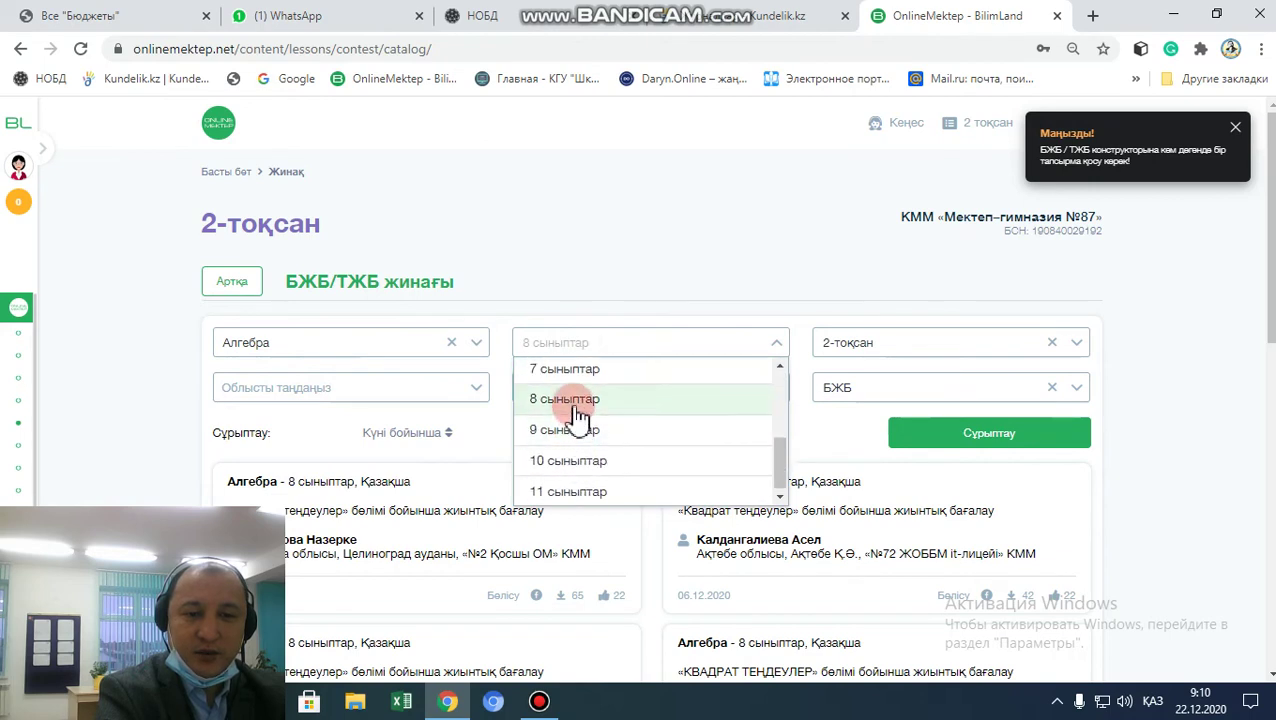
left_click(572, 405)
- Set the filters to 2-тоқсан, БЖБ and Қазақша, and apply them to the collection
left_click(990, 340)
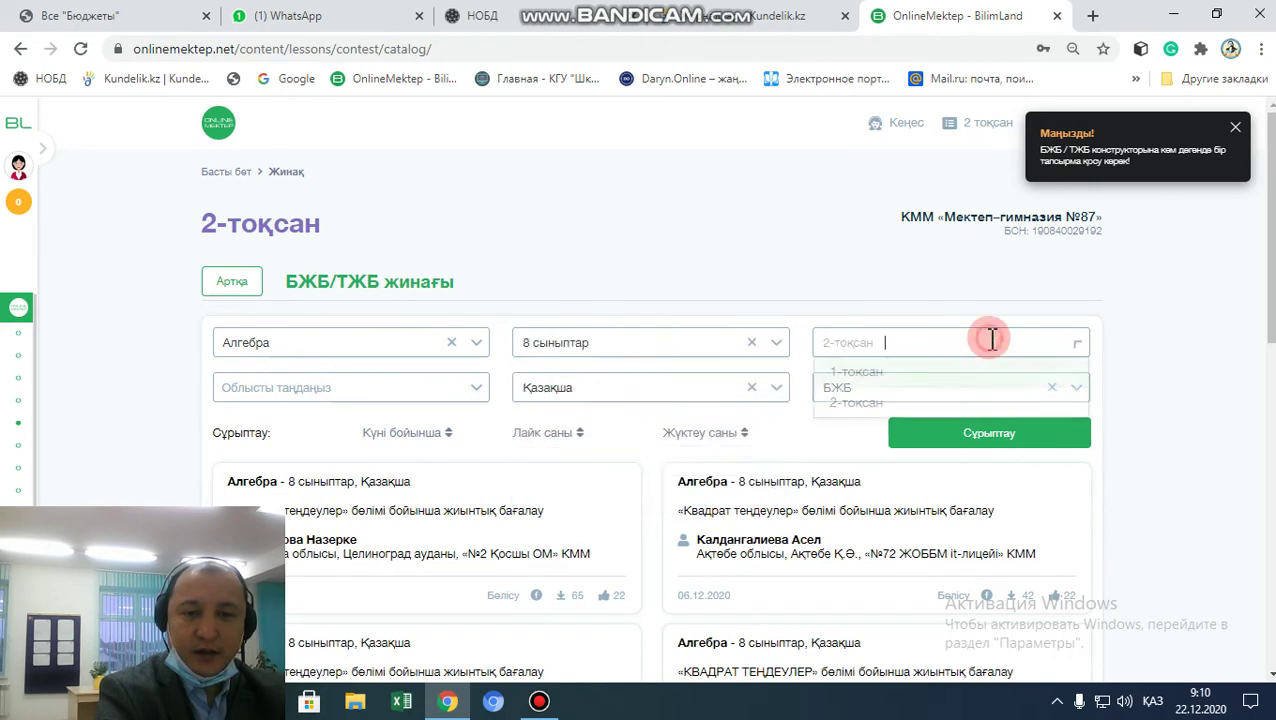
left_click(876, 405)
left_click(879, 392)
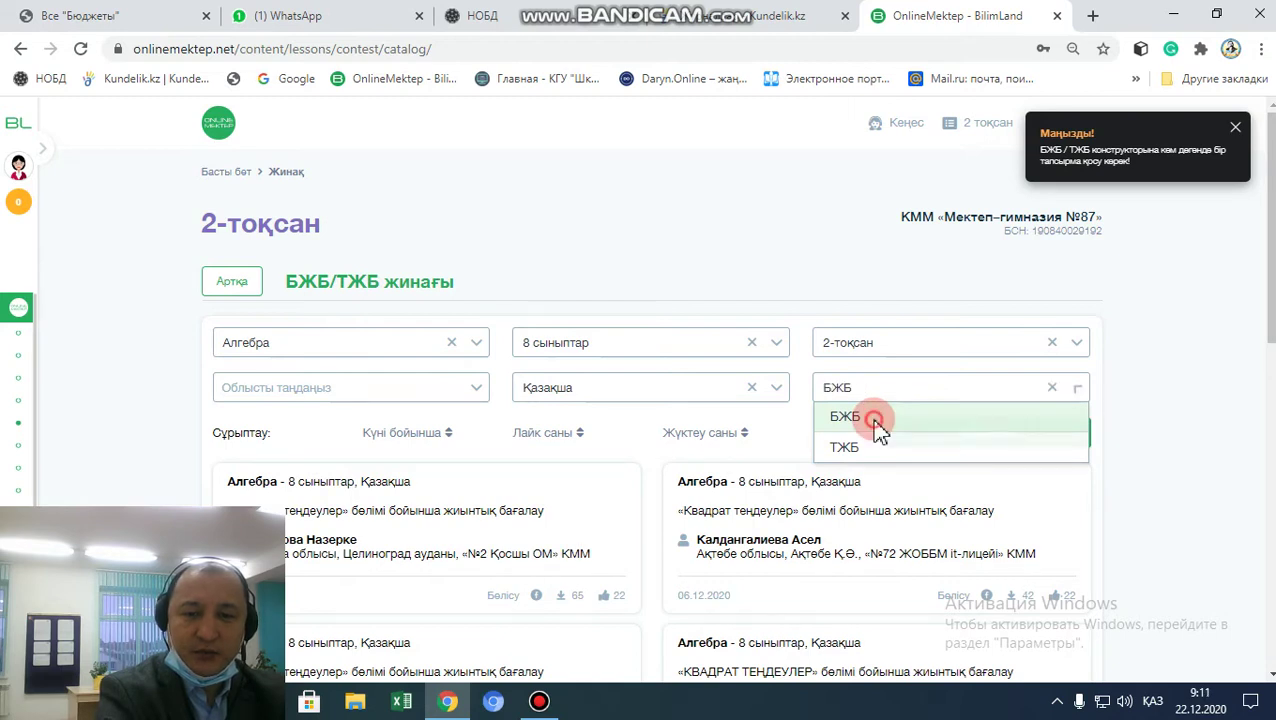
left_click(874, 418)
left_click(607, 390)
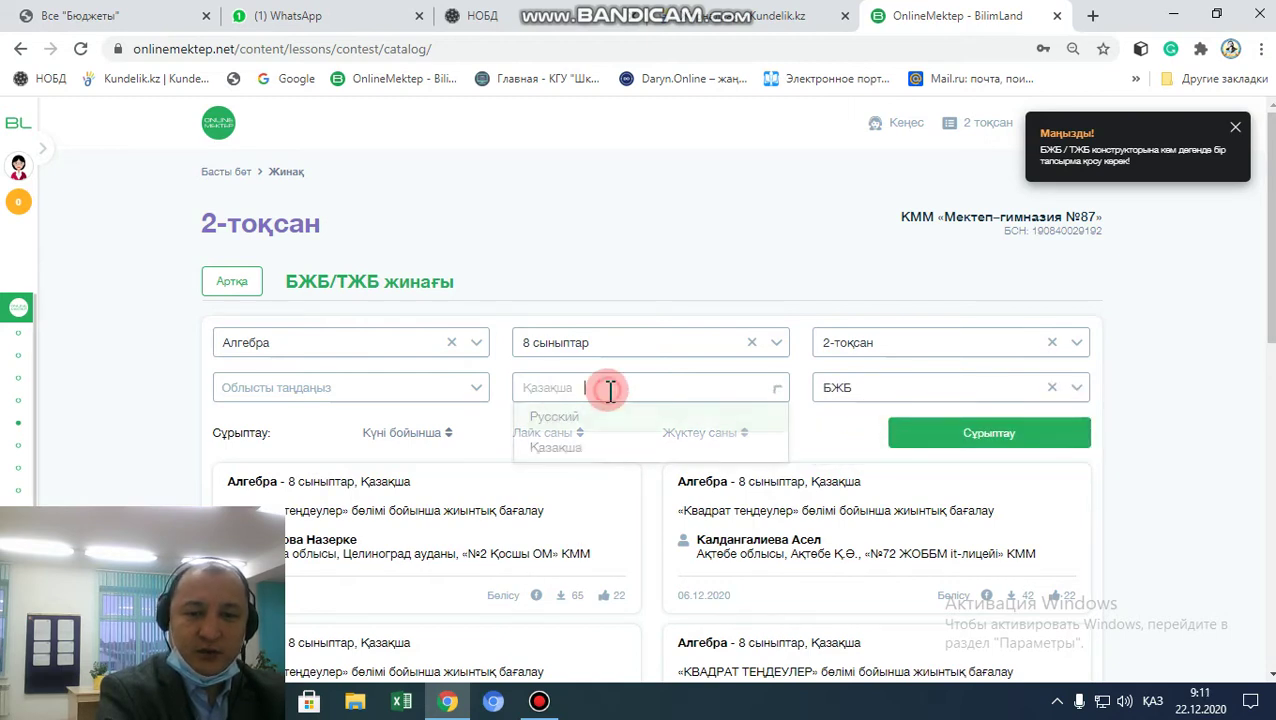
left_click(585, 452)
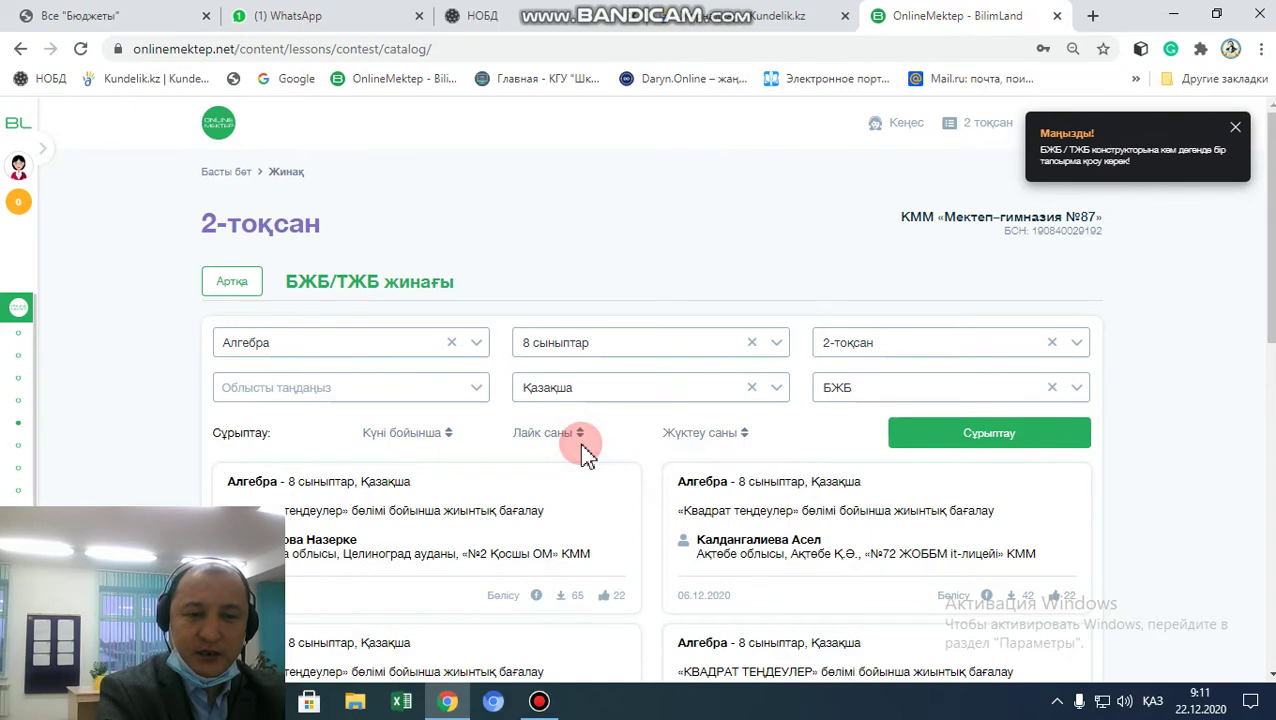
left_click(1002, 435)
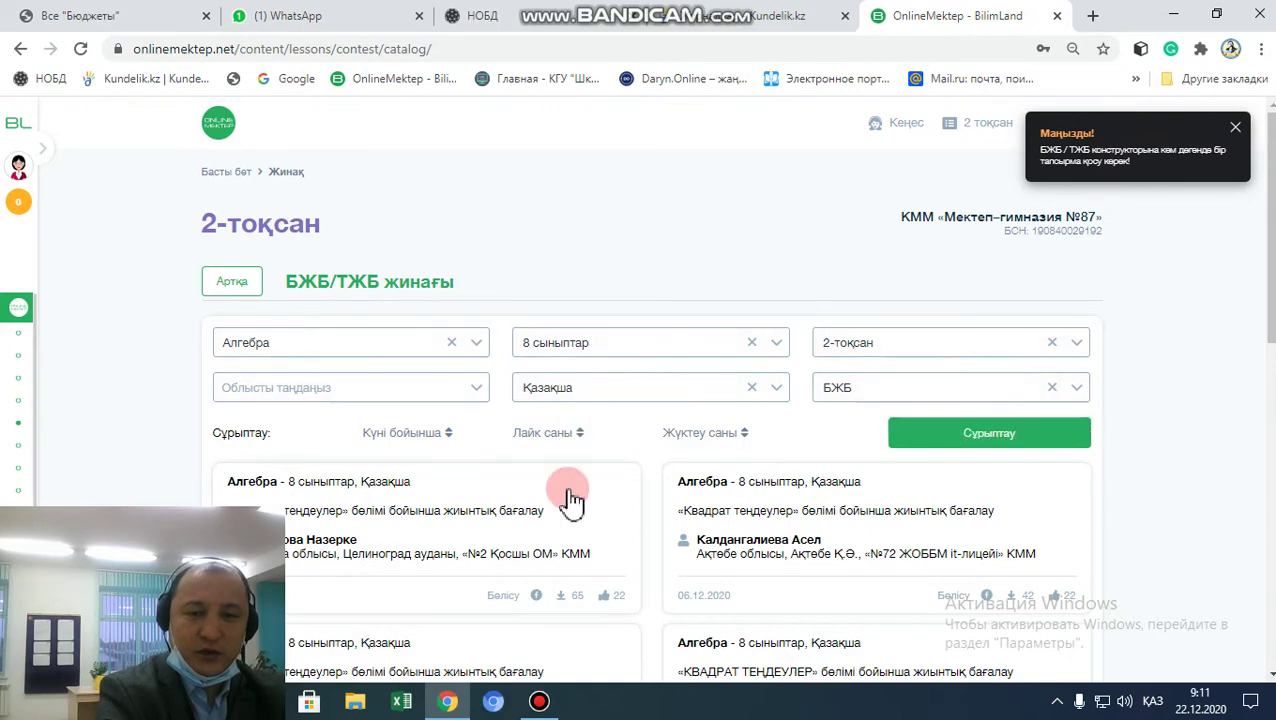
- Open the «Квадрат теңдеулер» assessment from the №72 it-лицей dated 06.12.2020 and save it to the own БЖБ/ТЖБ list
scroll(441, 475, "down", 3)
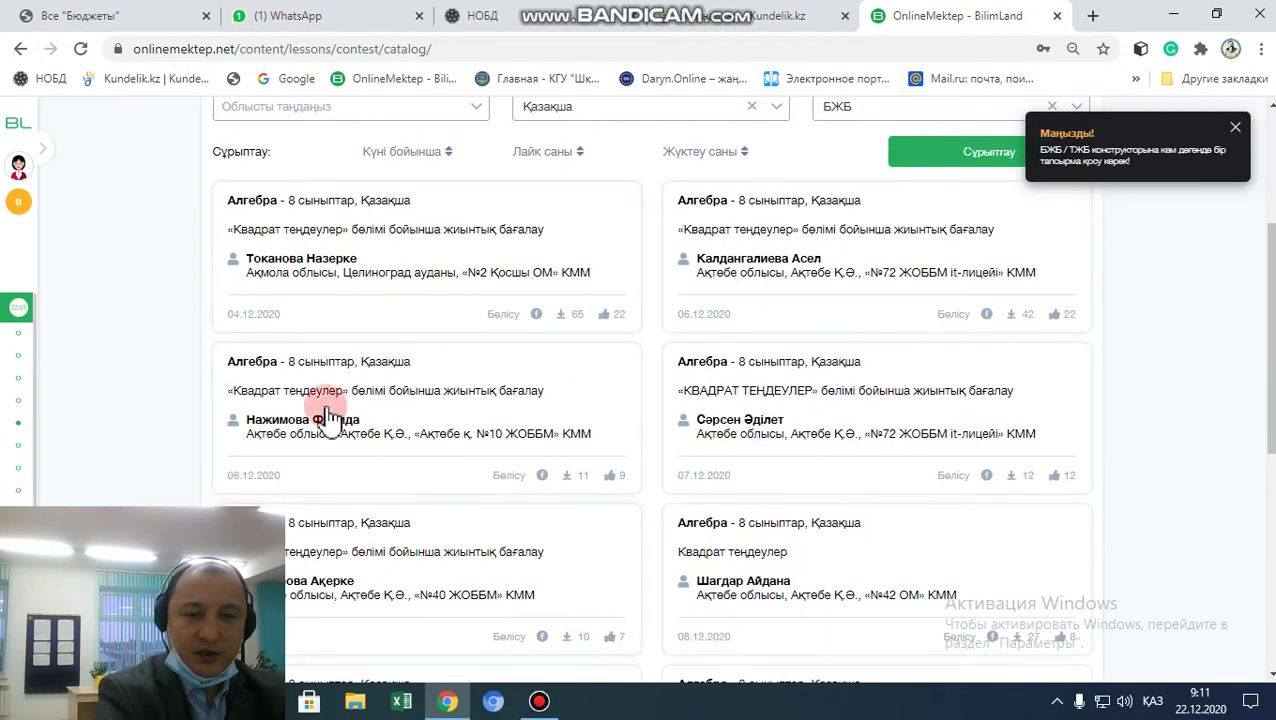
scroll(340, 430, "down", 5)
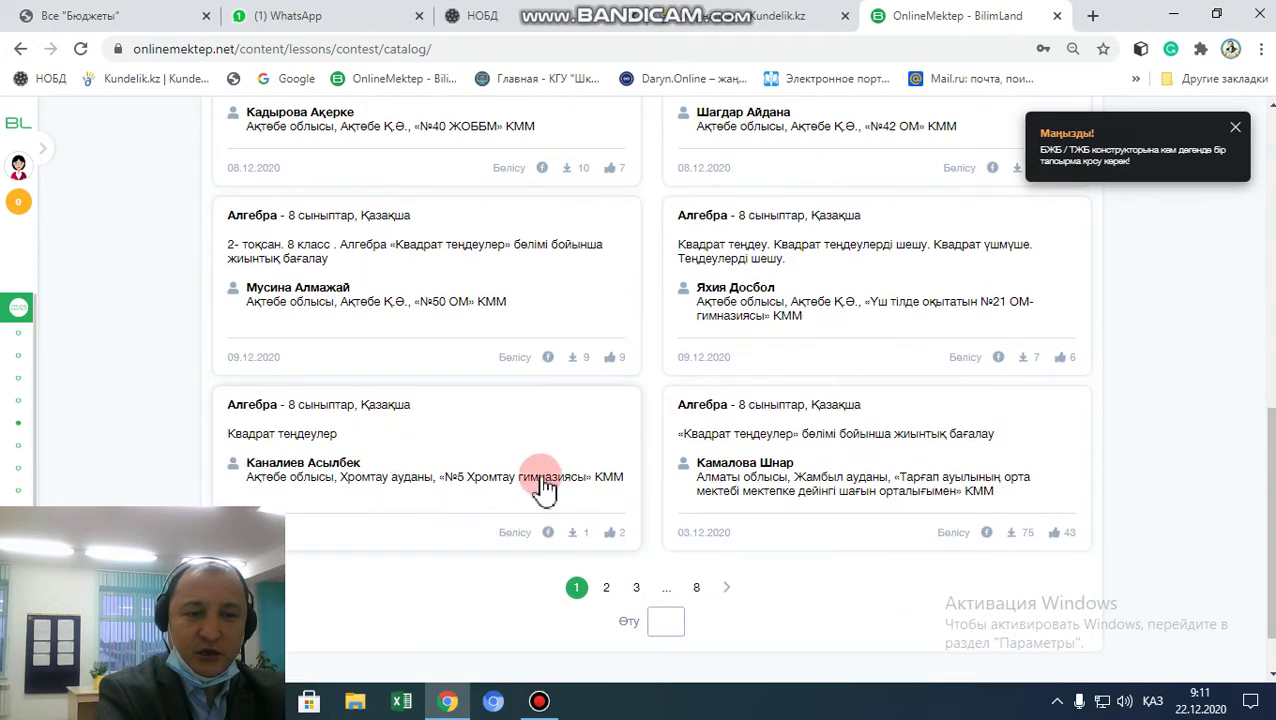
scroll(735, 468, "up", 5)
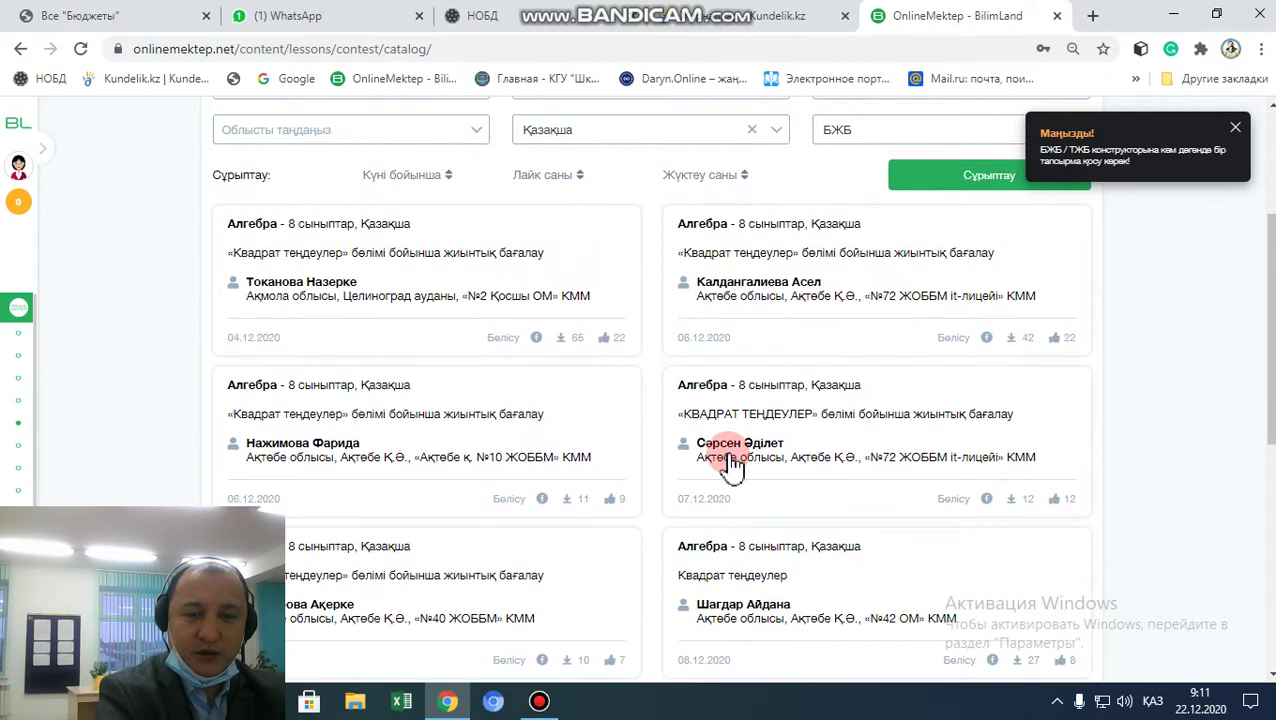
scroll(733, 466, "up", 1)
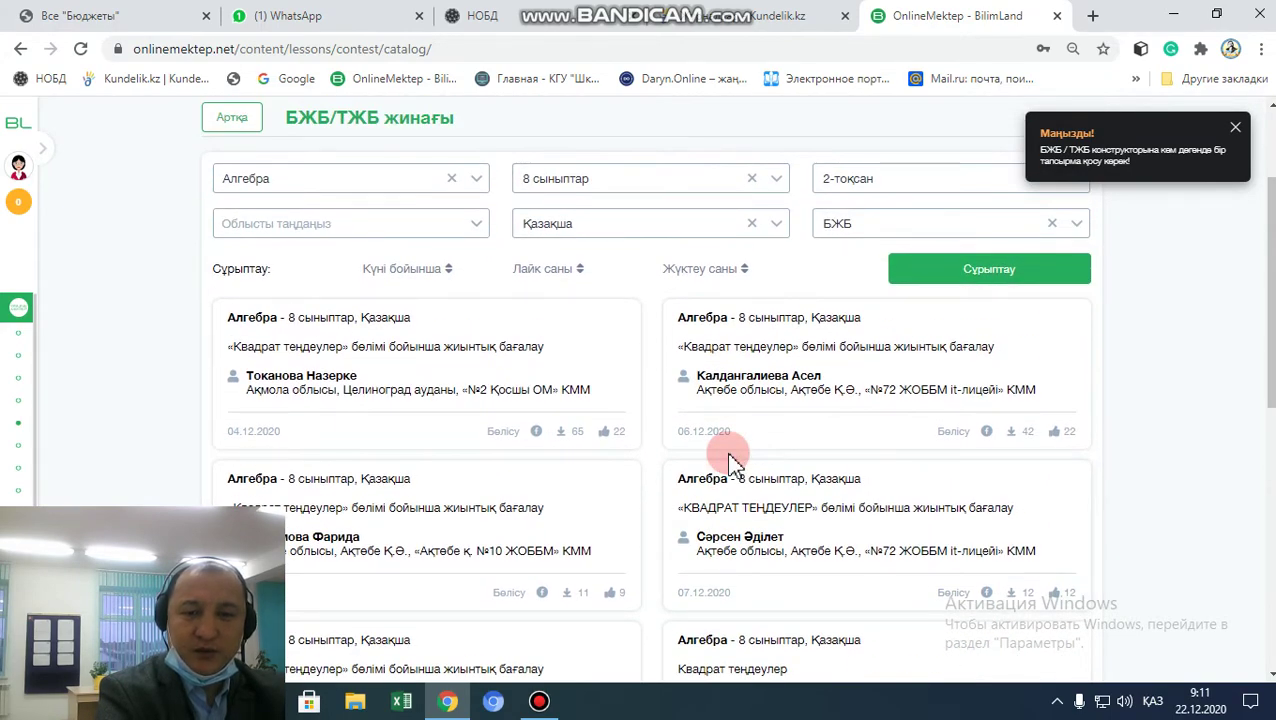
left_click(780, 352)
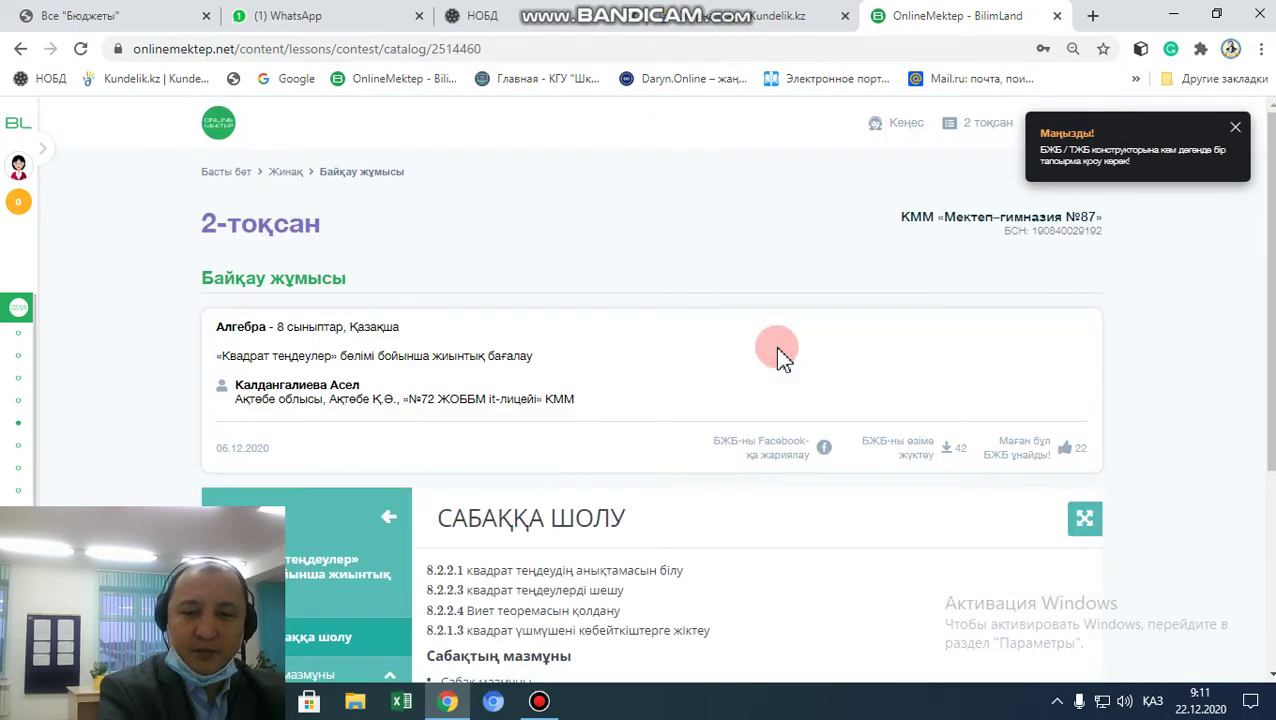
scroll(950, 400, "down", 1)
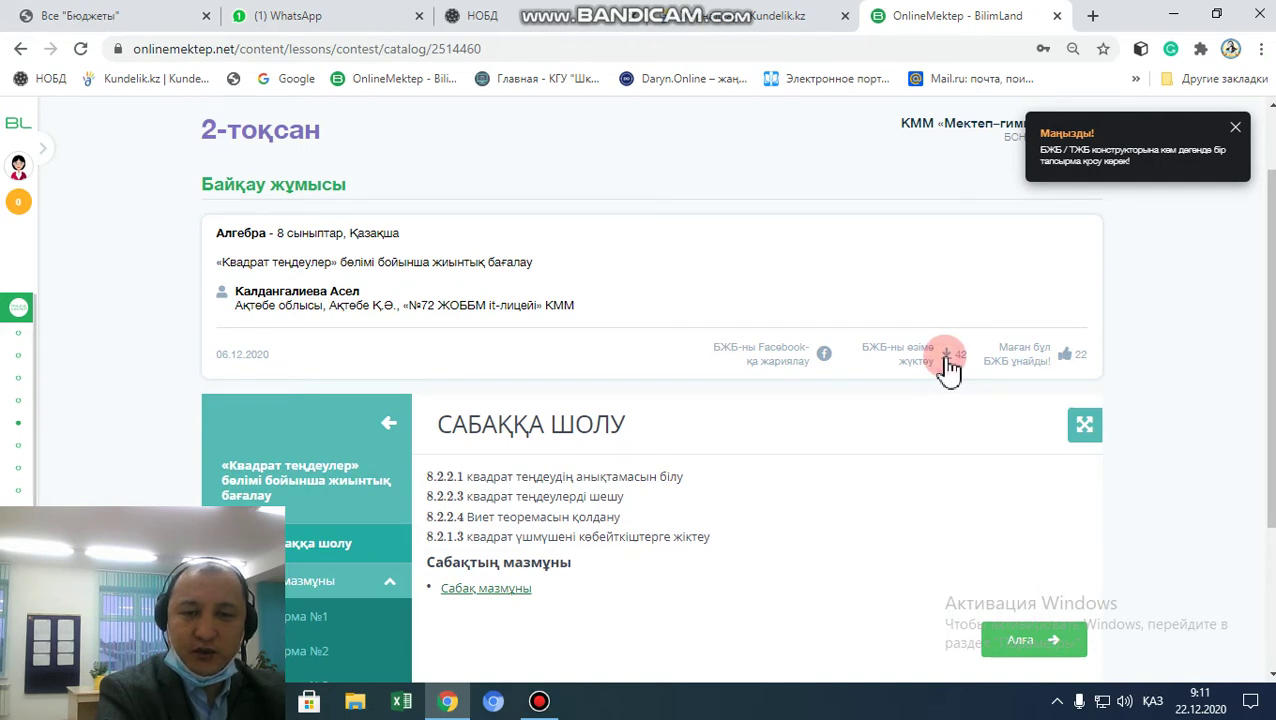
left_click(948, 368)
- Look through the assessment's tasks from Тапсырма №1 to Тапсырма №5
scroll(336, 484, "down", 2)
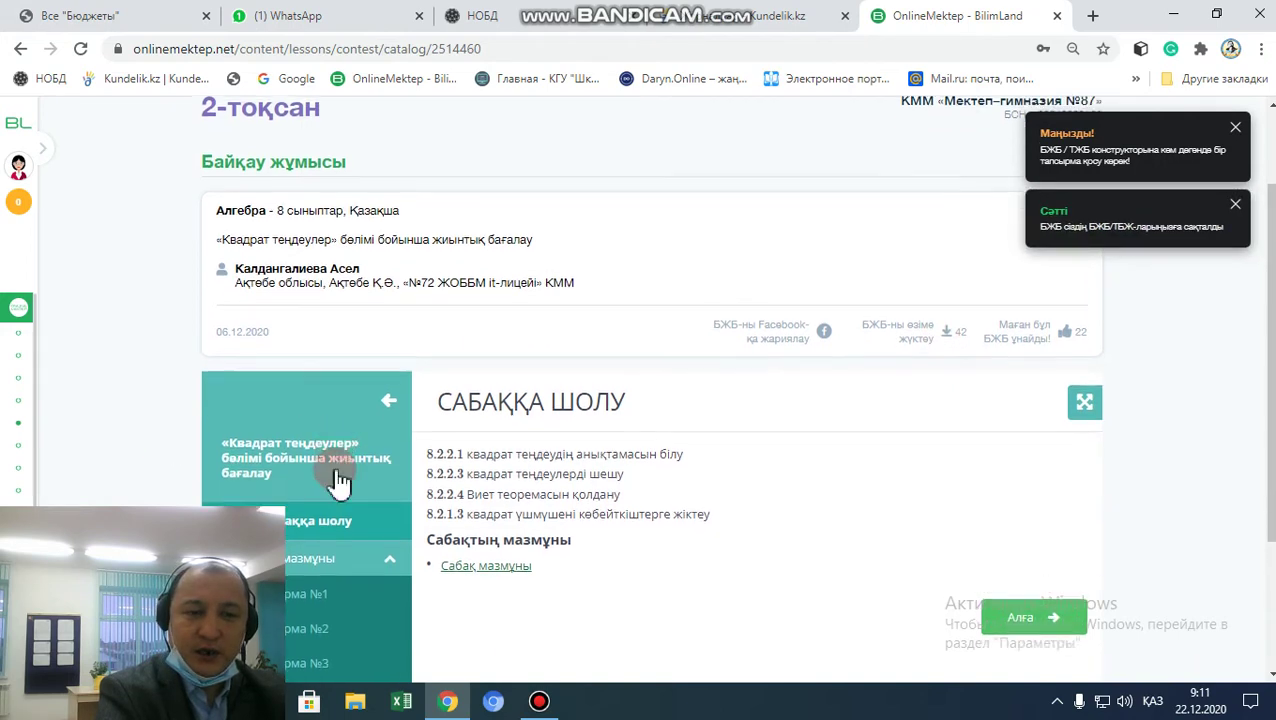
left_click(290, 392)
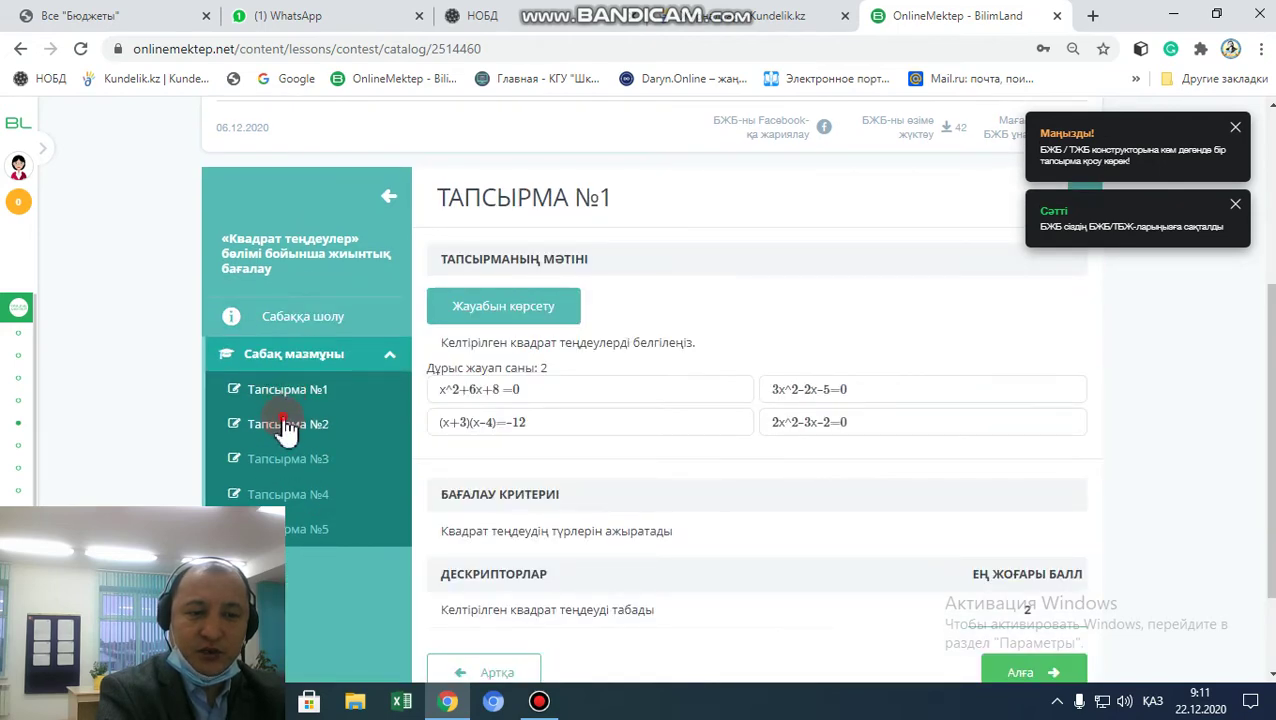
left_click(285, 424)
left_click(285, 458)
left_click(285, 494)
left_click(300, 529)
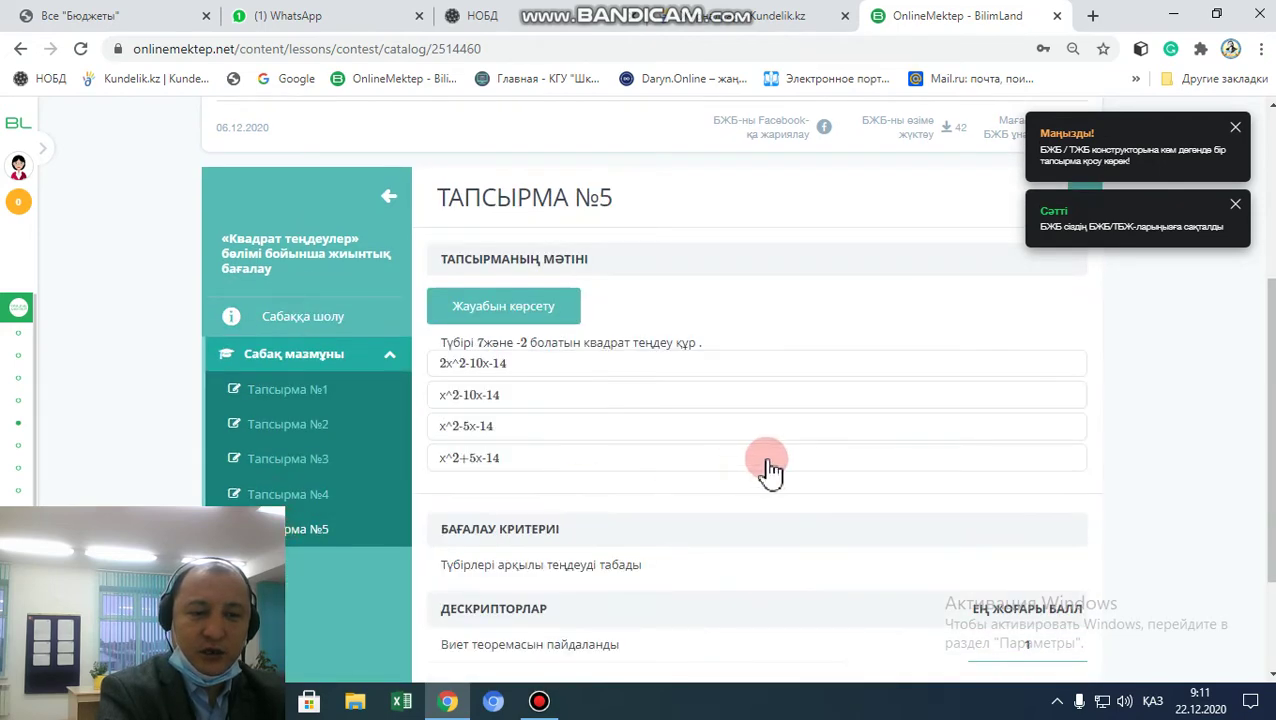
- Return to the assessment's save-to-own option and highlight the text of the save notification
scroll(860, 464, "up", 3)
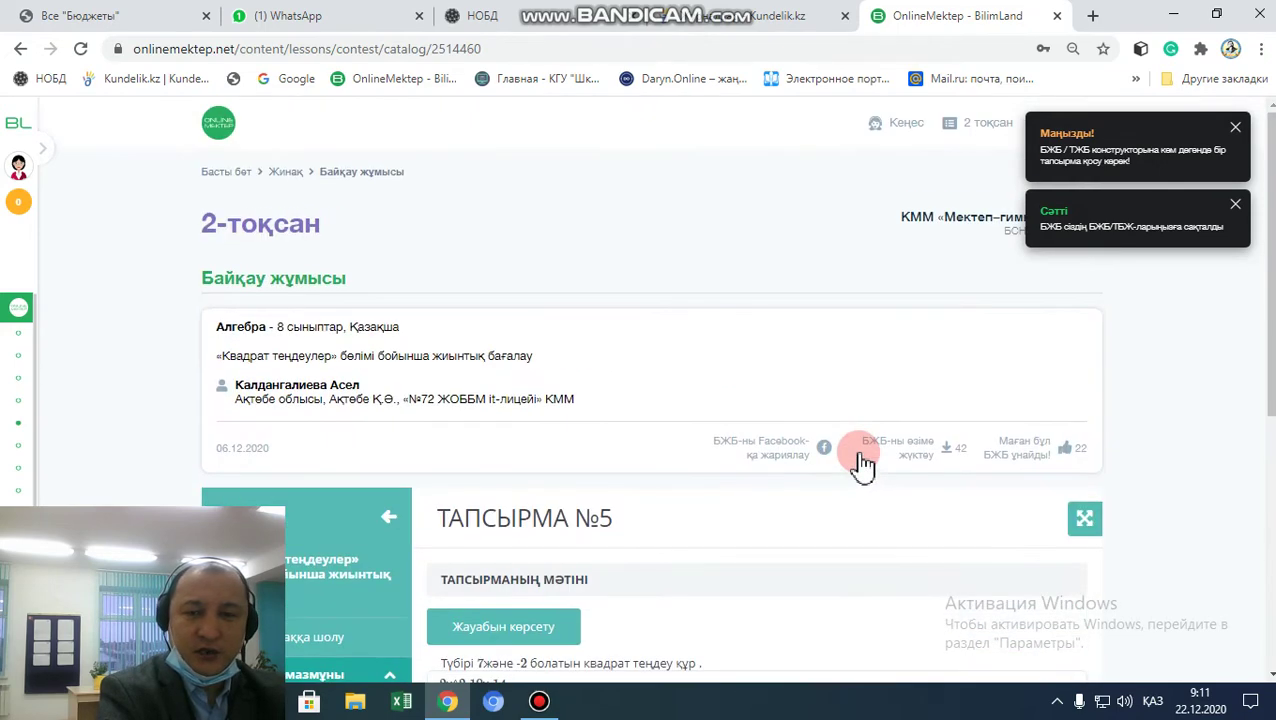
left_click(948, 452)
left_click(997, 362)
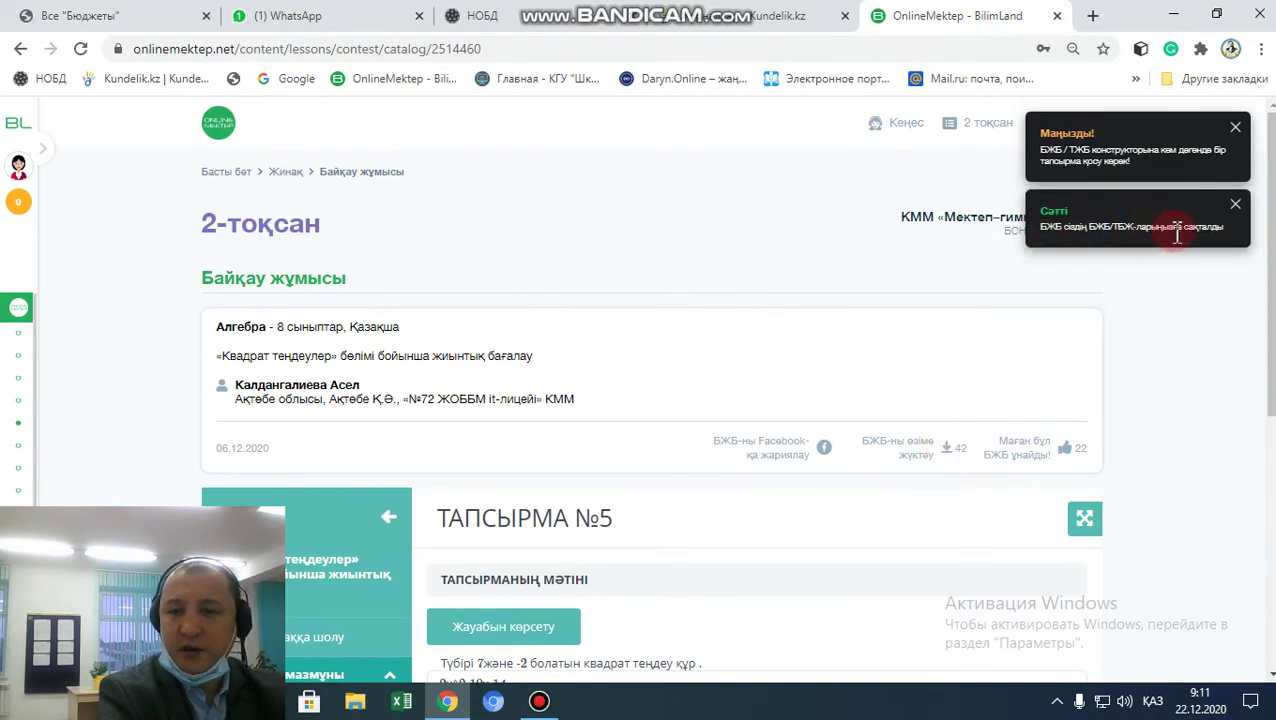
left_click_drag(1228, 237, 1062, 228)
left_click(487, 252)
left_click(423, 275)
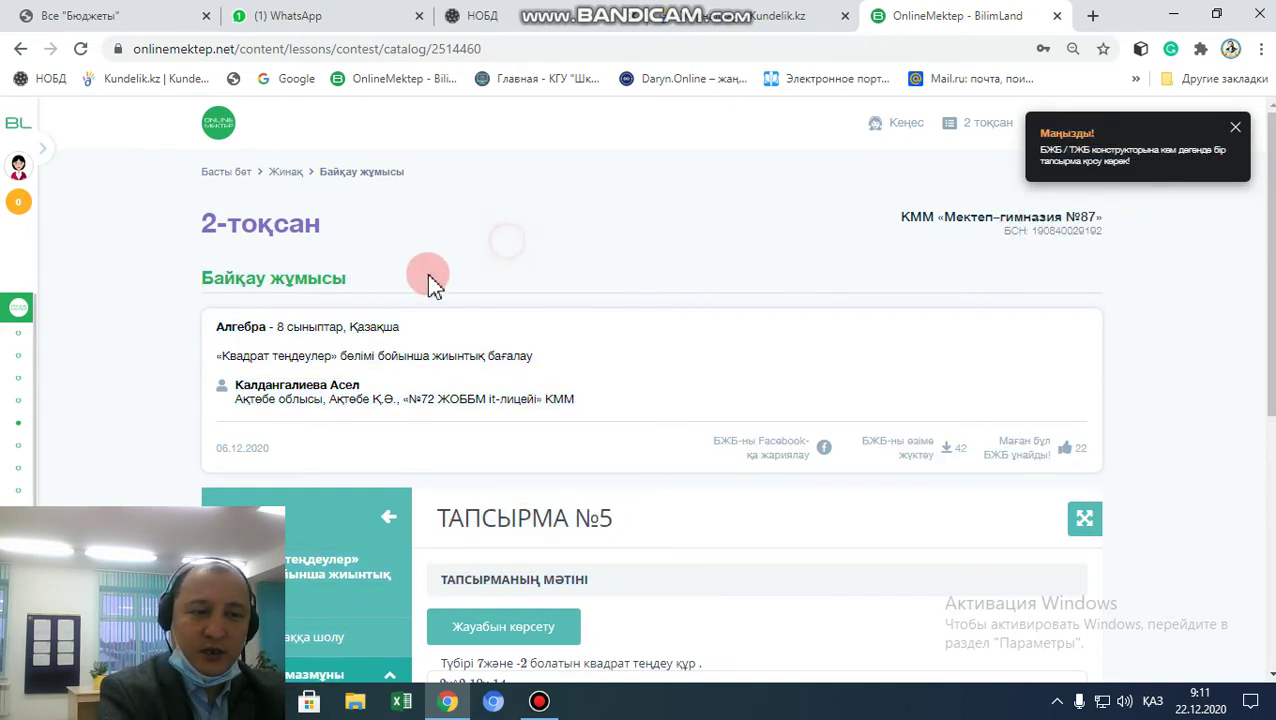
- Open the lesson timetable (Кесте) and show Tuesday, 22 желтоқсан
mouse_move(10, 484)
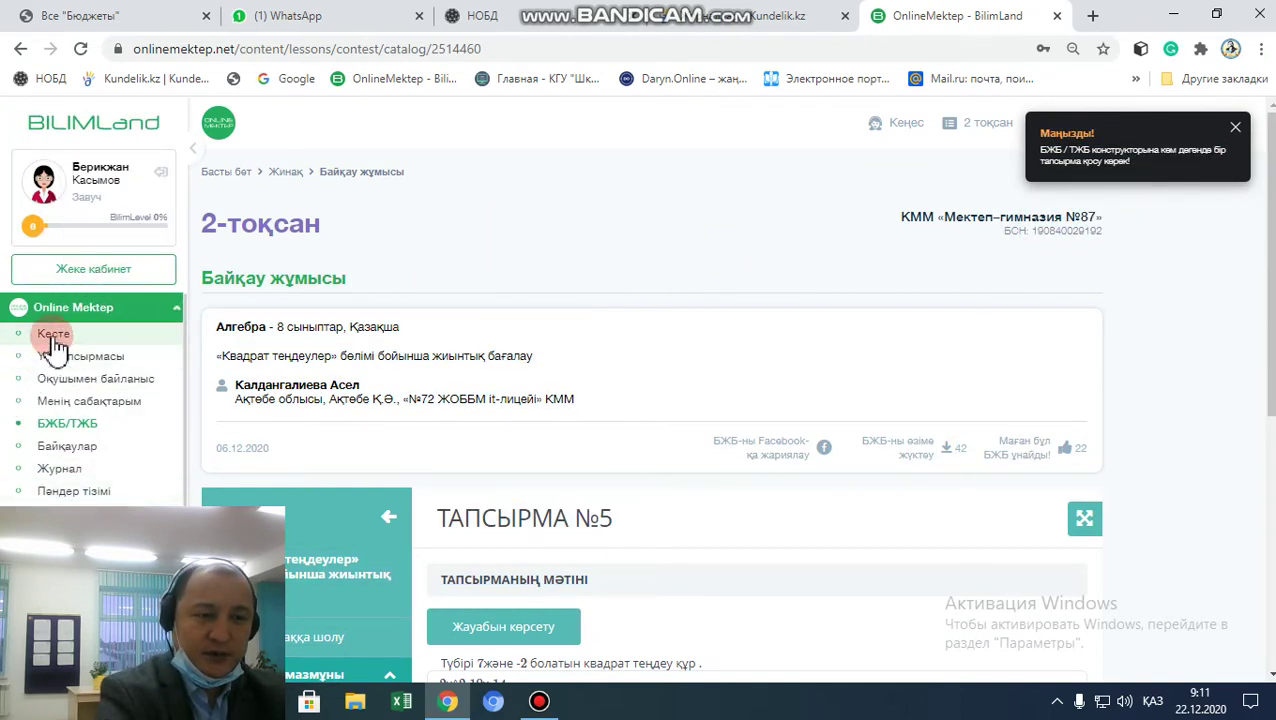
left_click(54, 340)
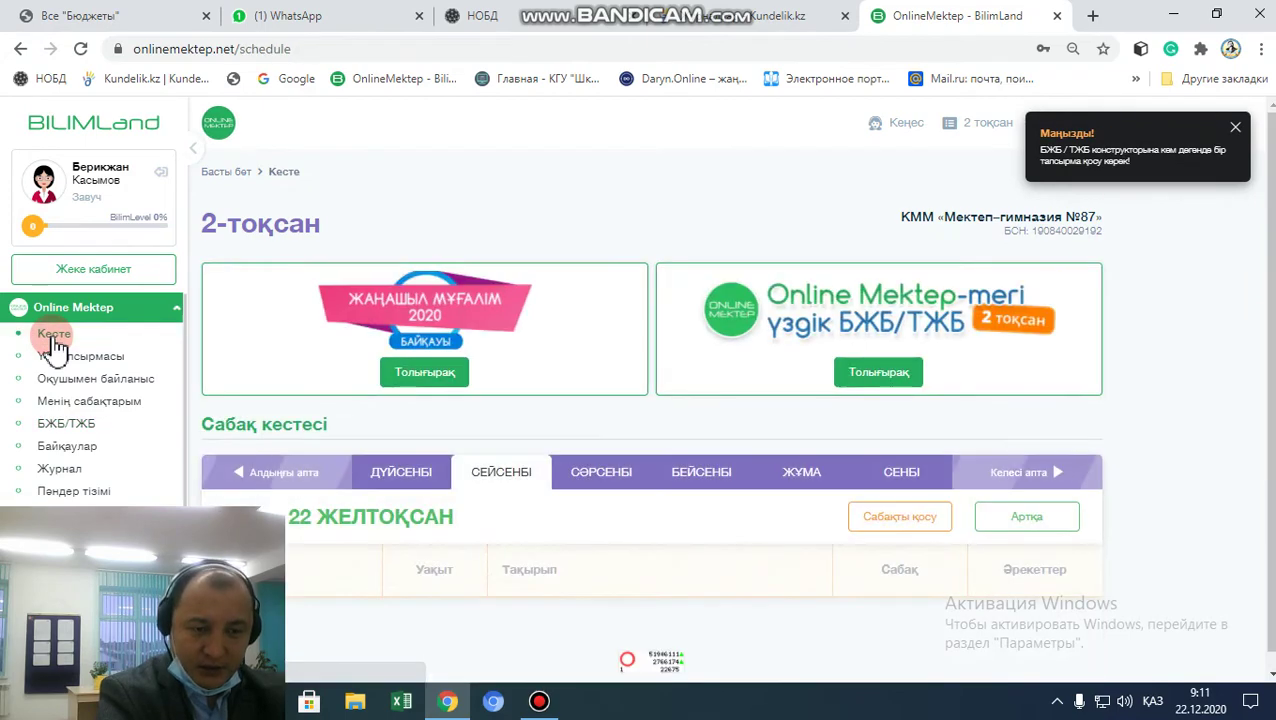
scroll(580, 380, "down", 1)
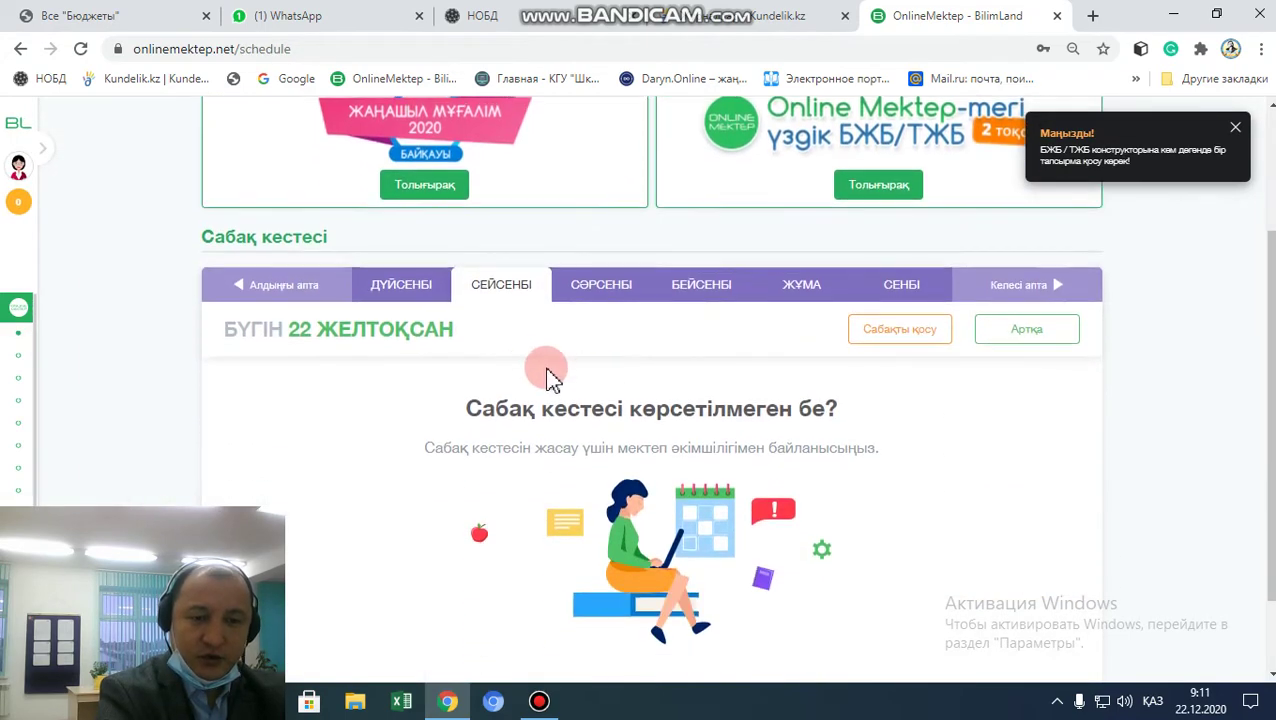
left_click(501, 290)
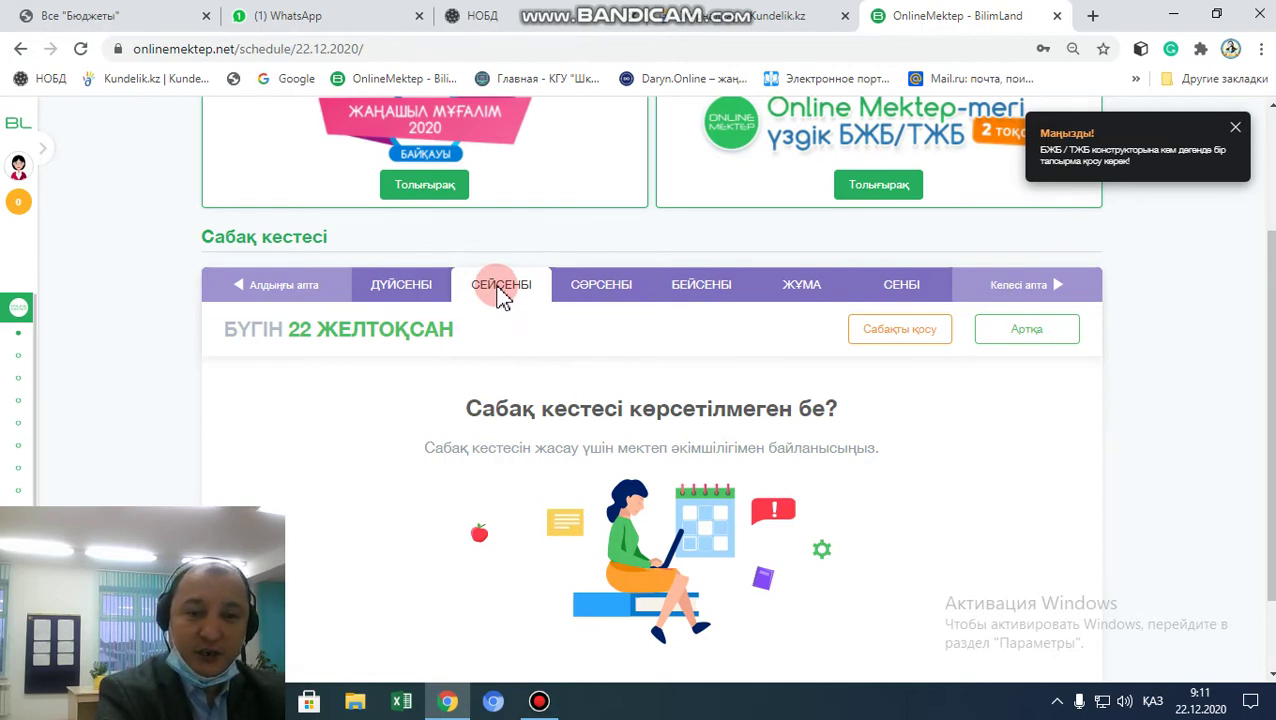
- Start adding a lesson to this day and choose class 8 Б for it
left_click(886, 338)
left_click(900, 338)
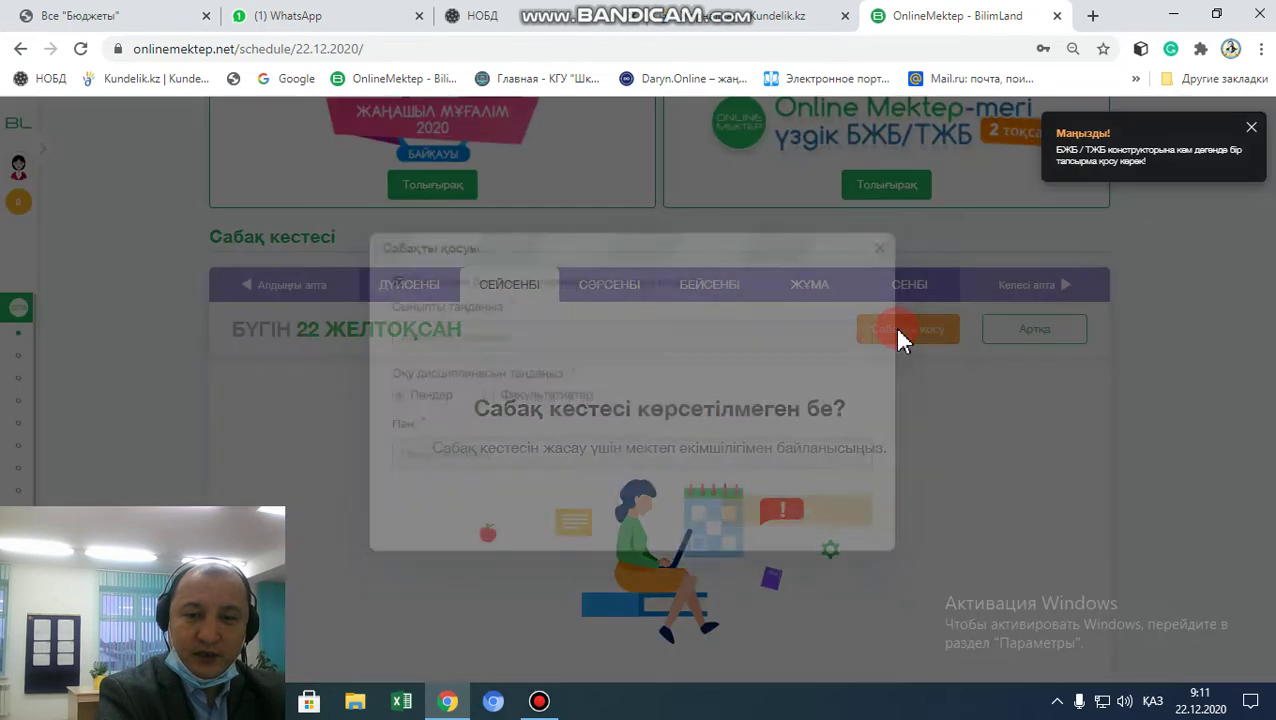
left_click(572, 348)
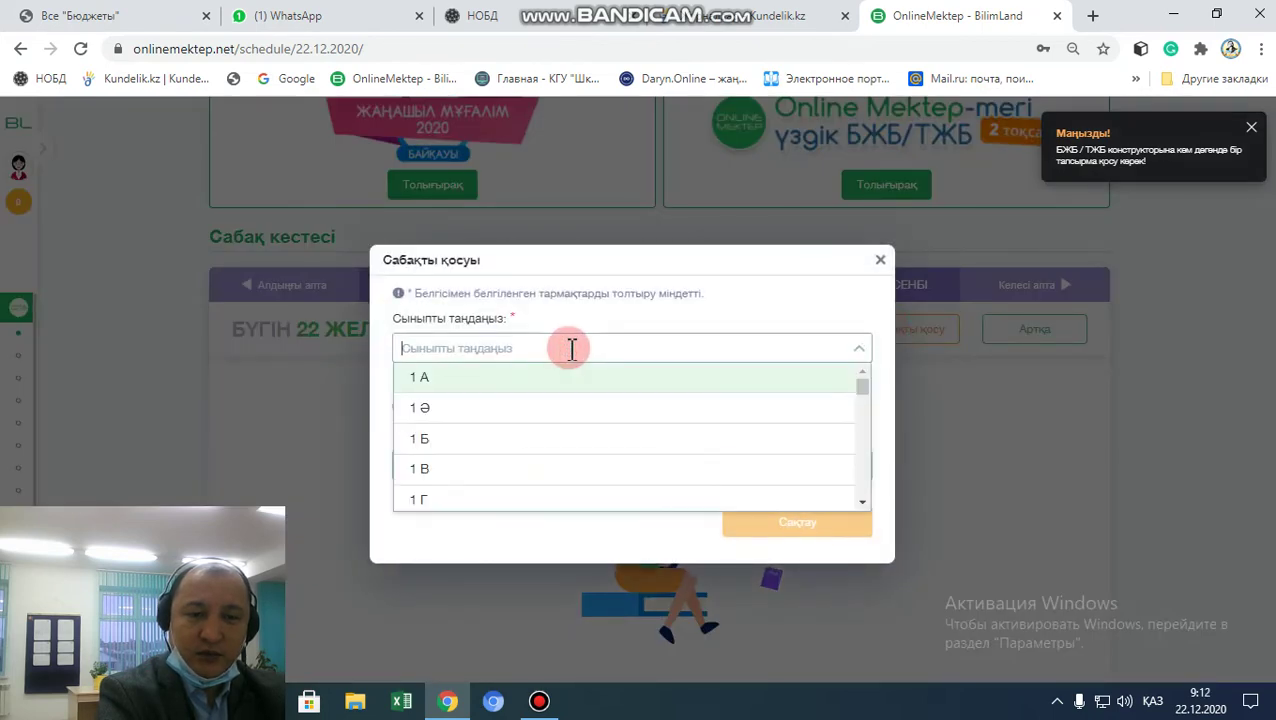
scroll(530, 427, "down", 5)
scroll(532, 440, "down", 12)
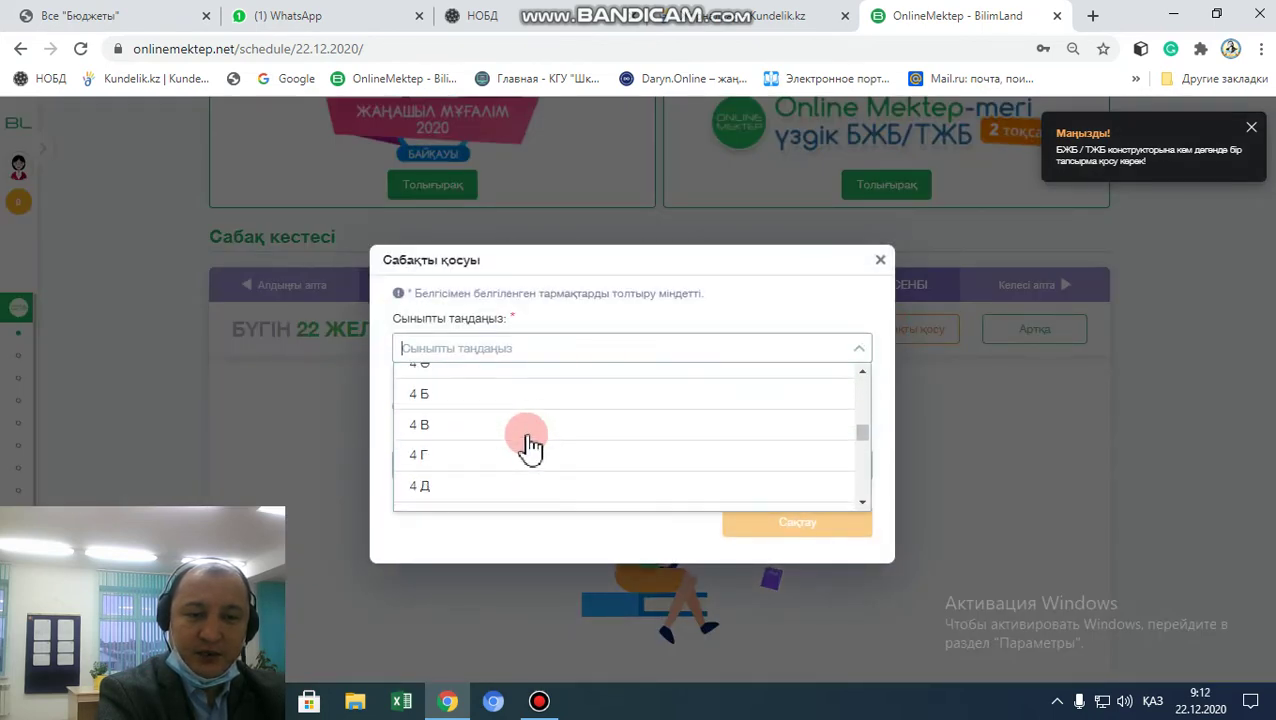
scroll(527, 444, "down", 3)
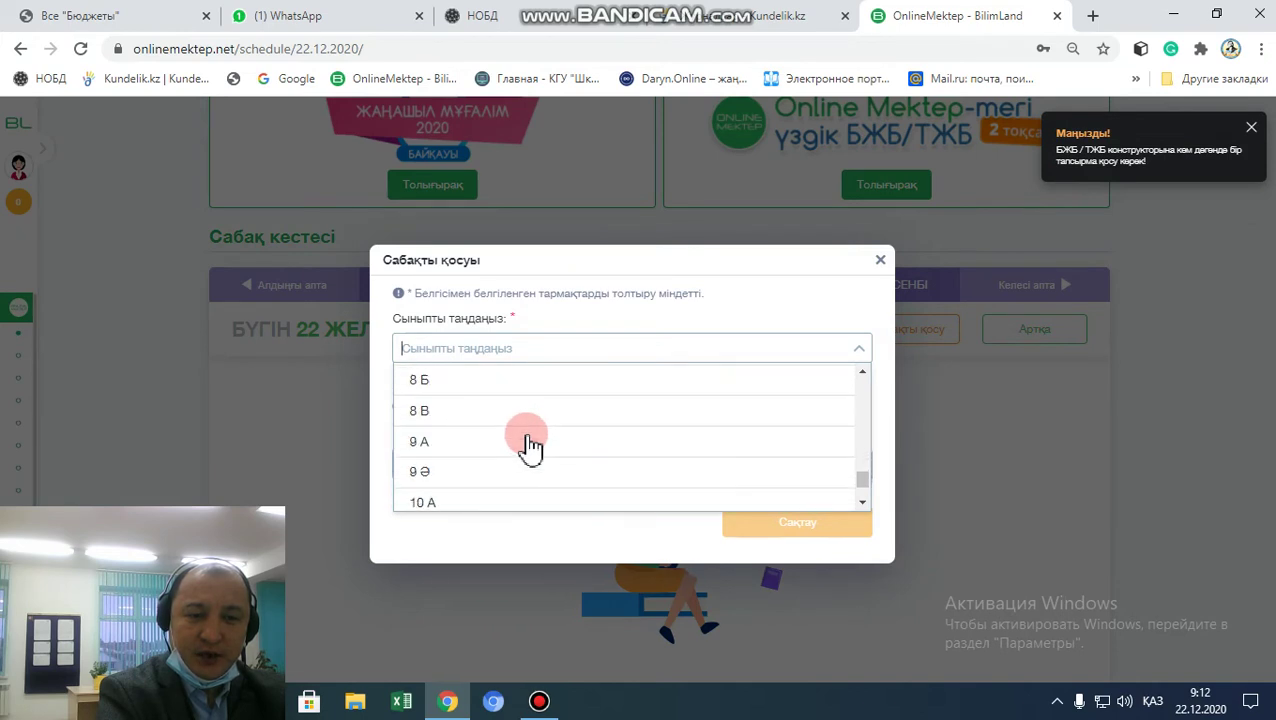
left_click(428, 392)
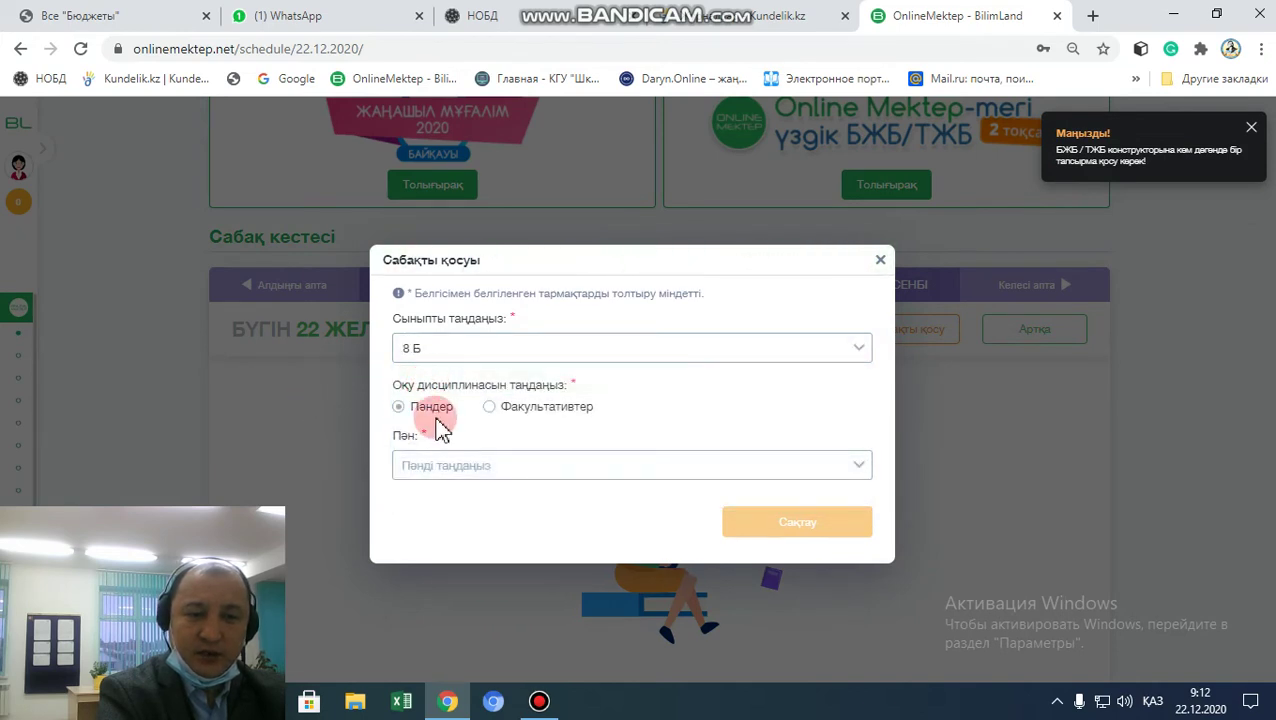
- Set the new lesson's subject to Алгебра and its lesson type to БЖБ
left_click(452, 465)
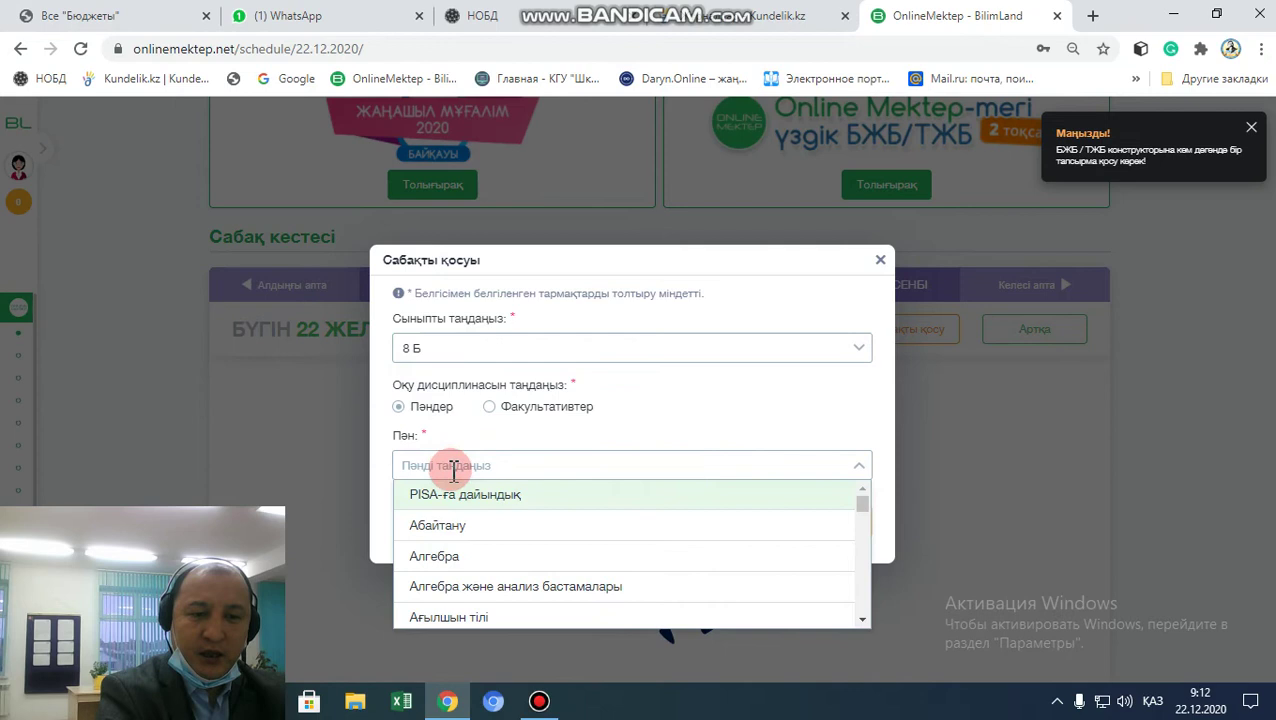
left_click(462, 558)
left_click(455, 498)
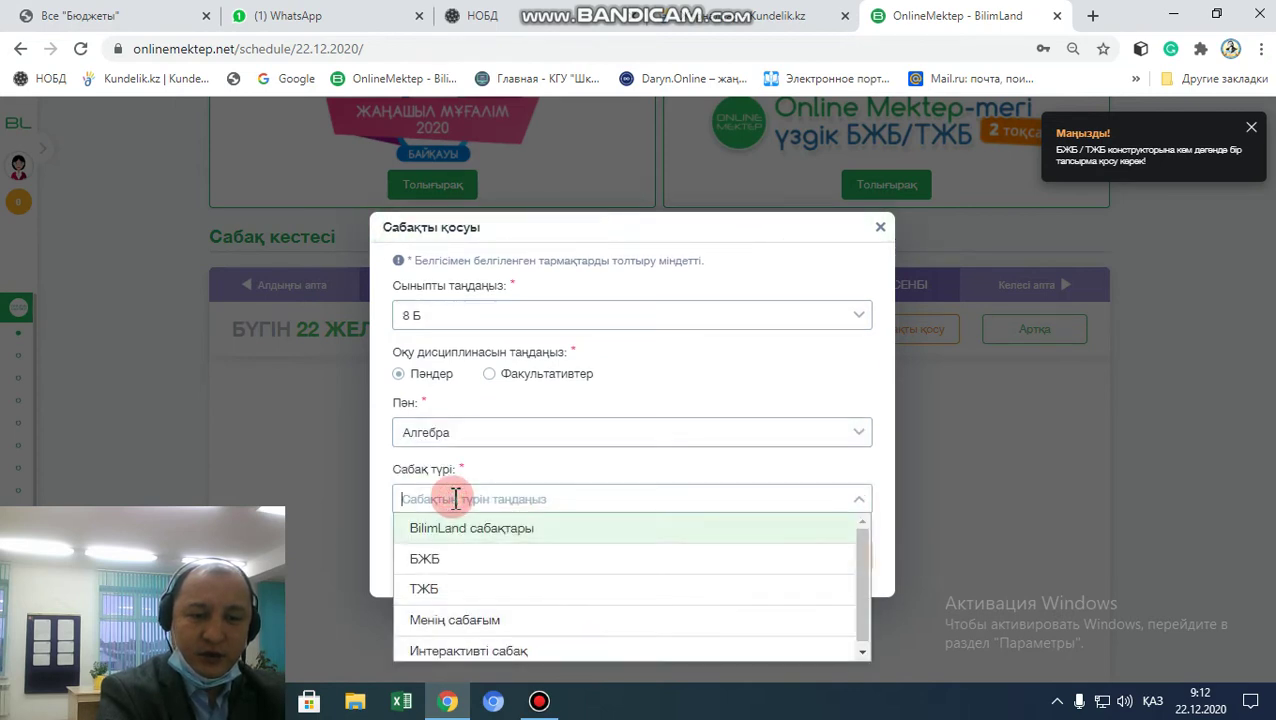
left_click(453, 562)
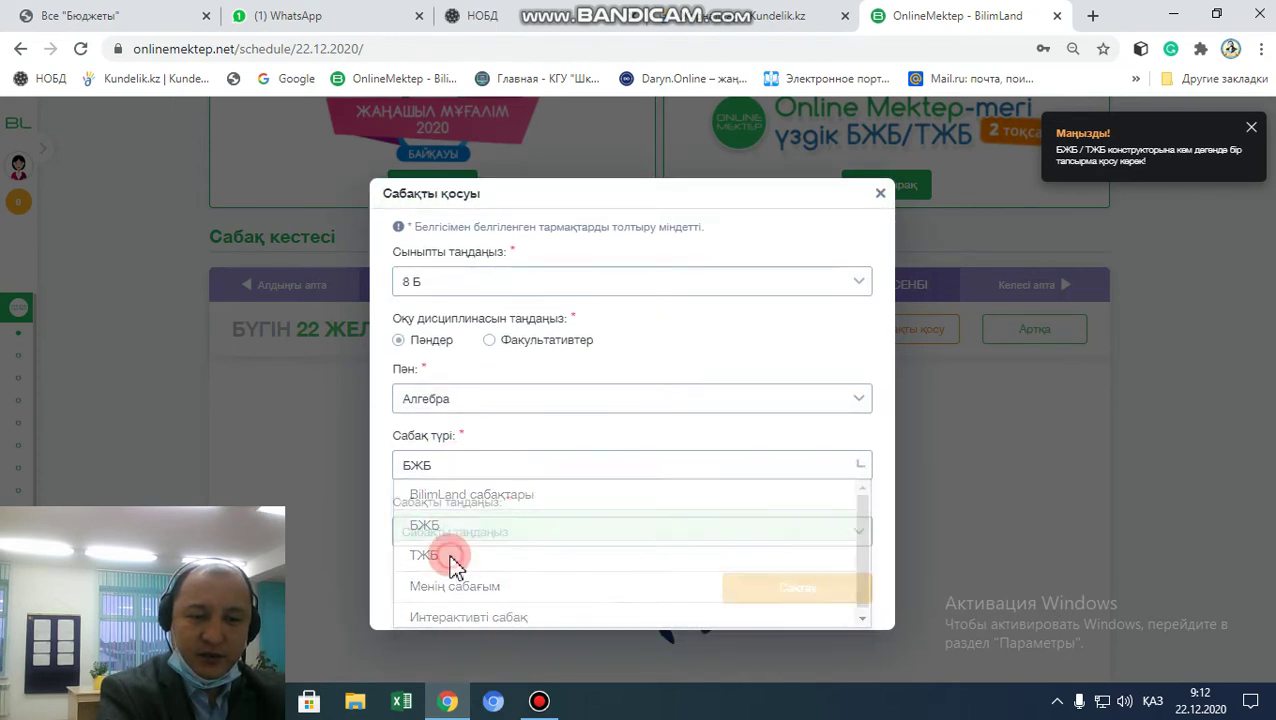
- Choose Менің БЖБ with the first «Квадрат теңдеулер» бөлімі бойынша жиынтық бағалау template and save the new lesson
left_click(459, 532)
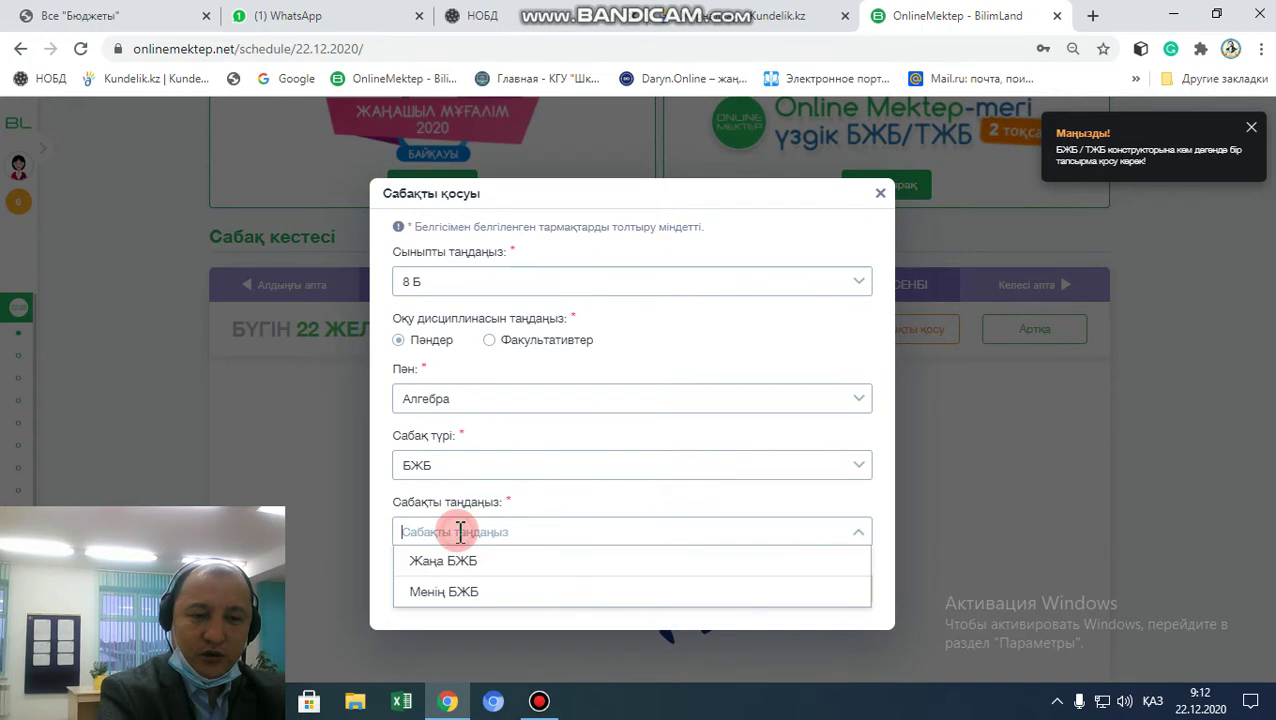
left_click(463, 594)
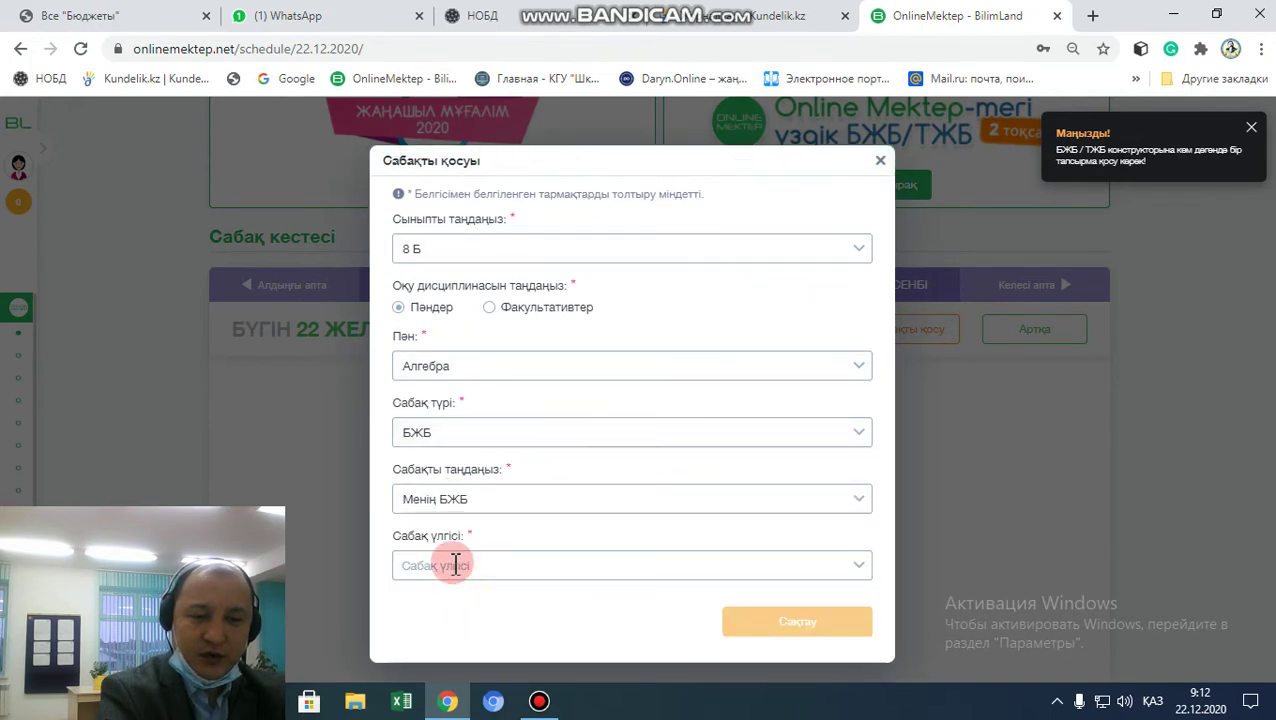
left_click(455, 565)
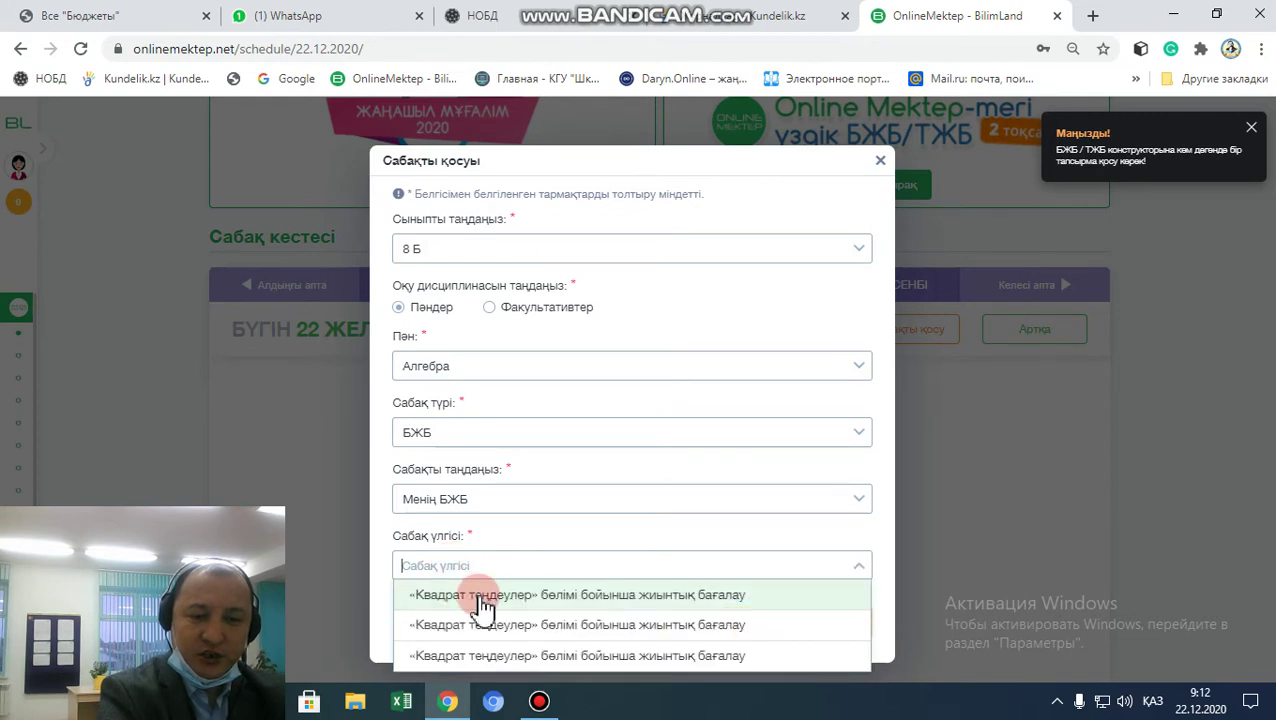
left_click(482, 597)
left_click(802, 622)
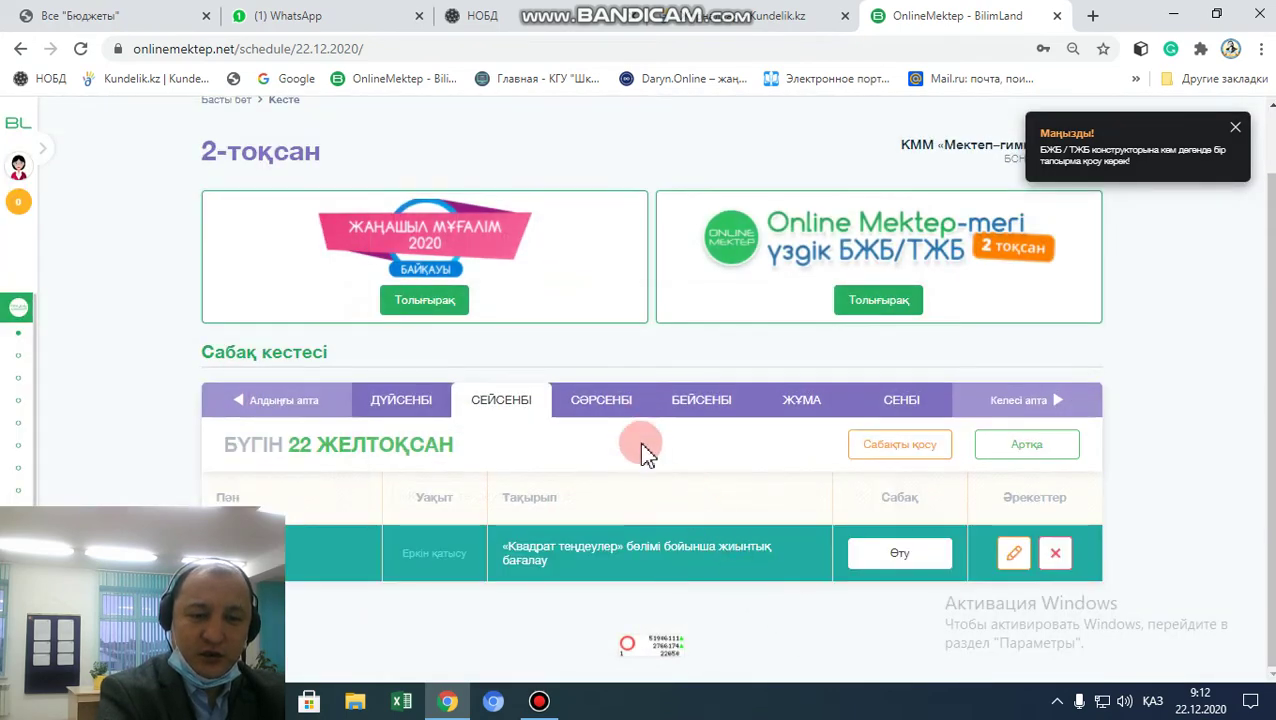
- Open the «Квадрат теңдеулер» lesson from the 22 желтоқсан timetable and examine its overview and task list
left_click(897, 553)
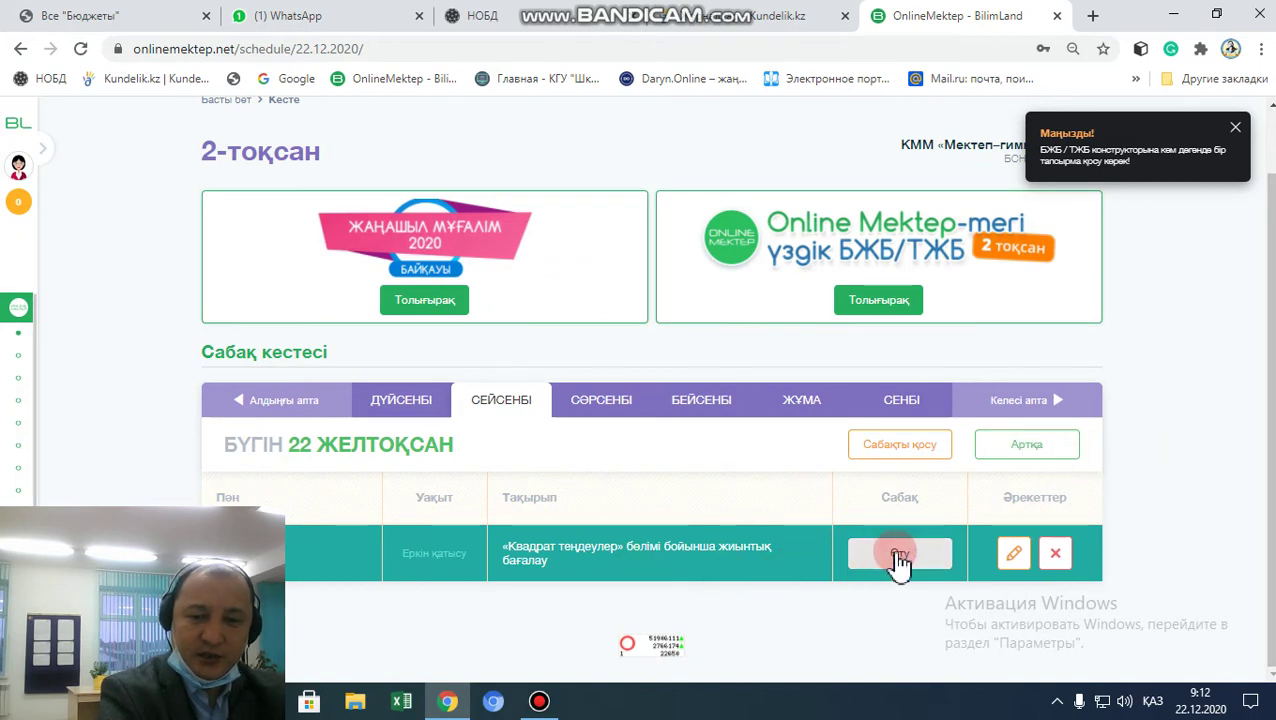
scroll(570, 345, "down", 2)
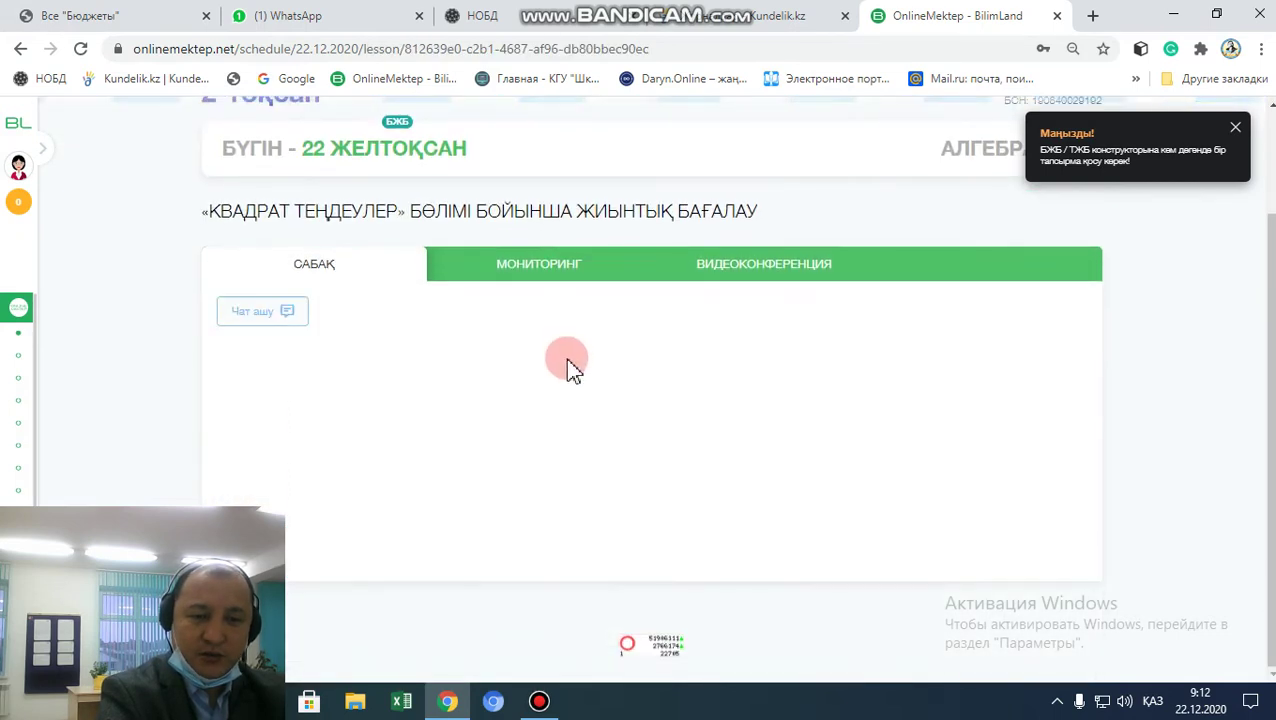
scroll(500, 487, "down", 2)
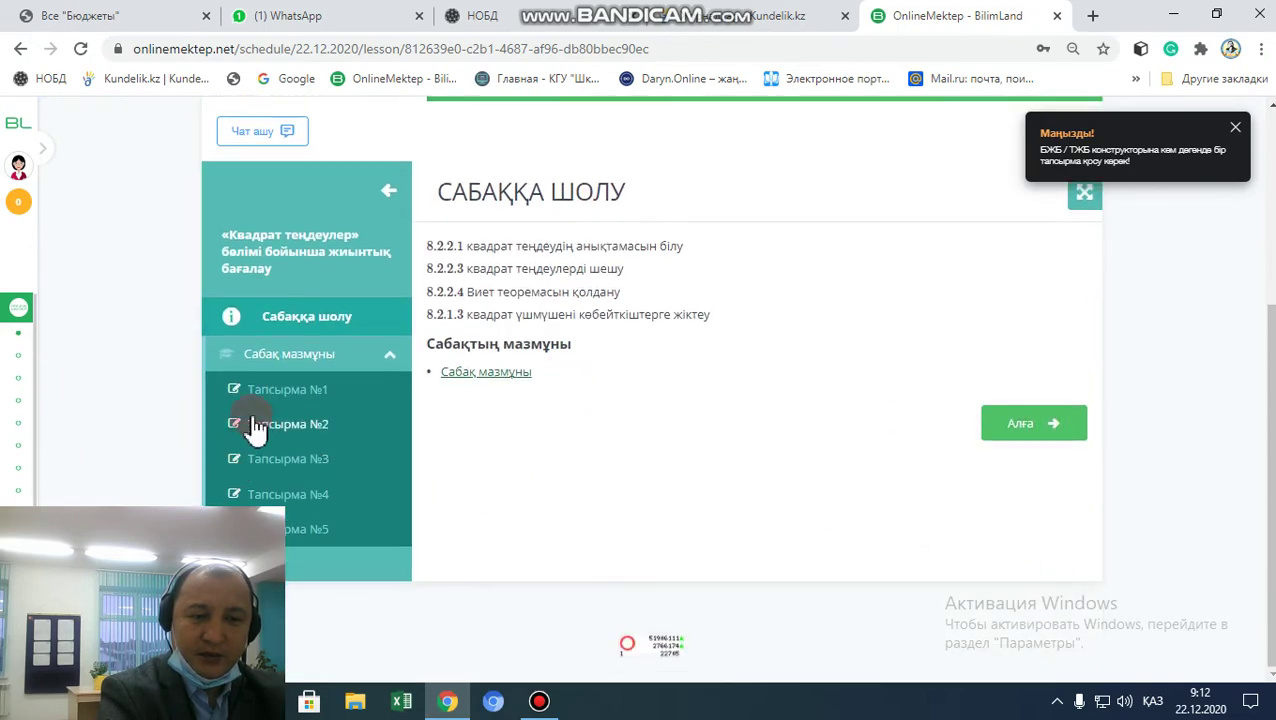
scroll(584, 427, "up", 2)
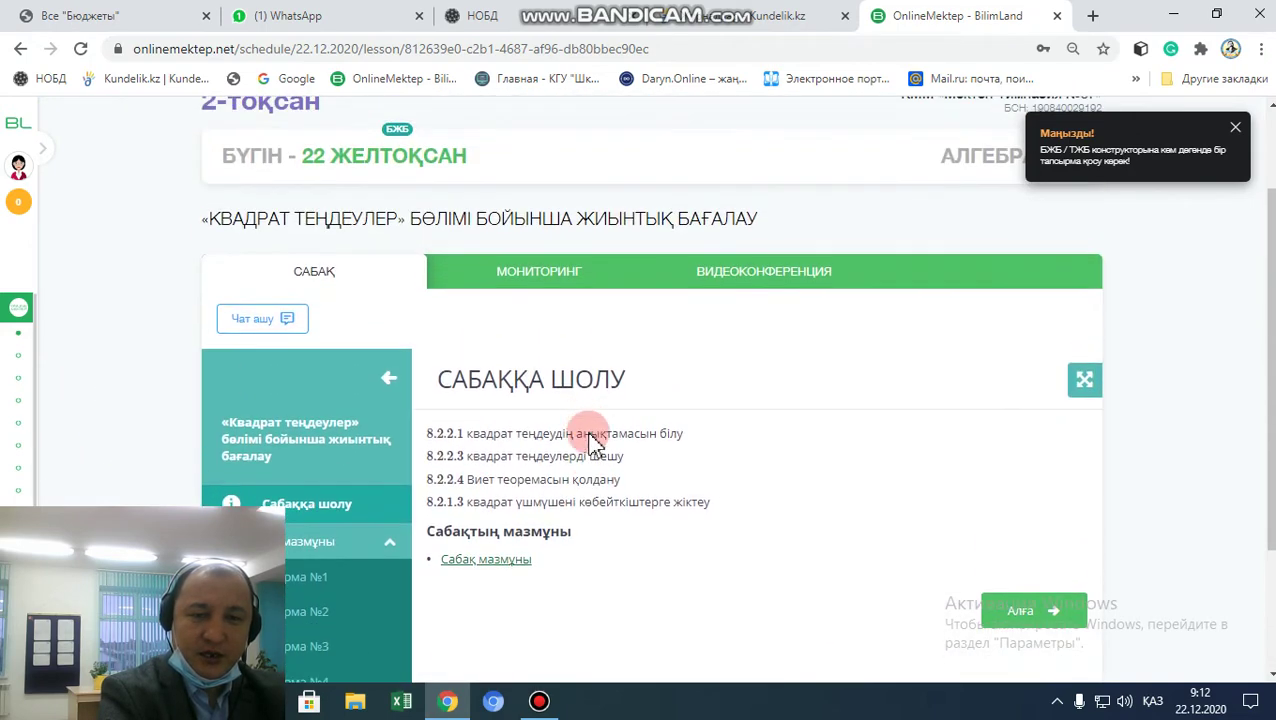
- Examine the lesson's Мониторинг table of students and tasks, and return to the lesson content
left_click(558, 284)
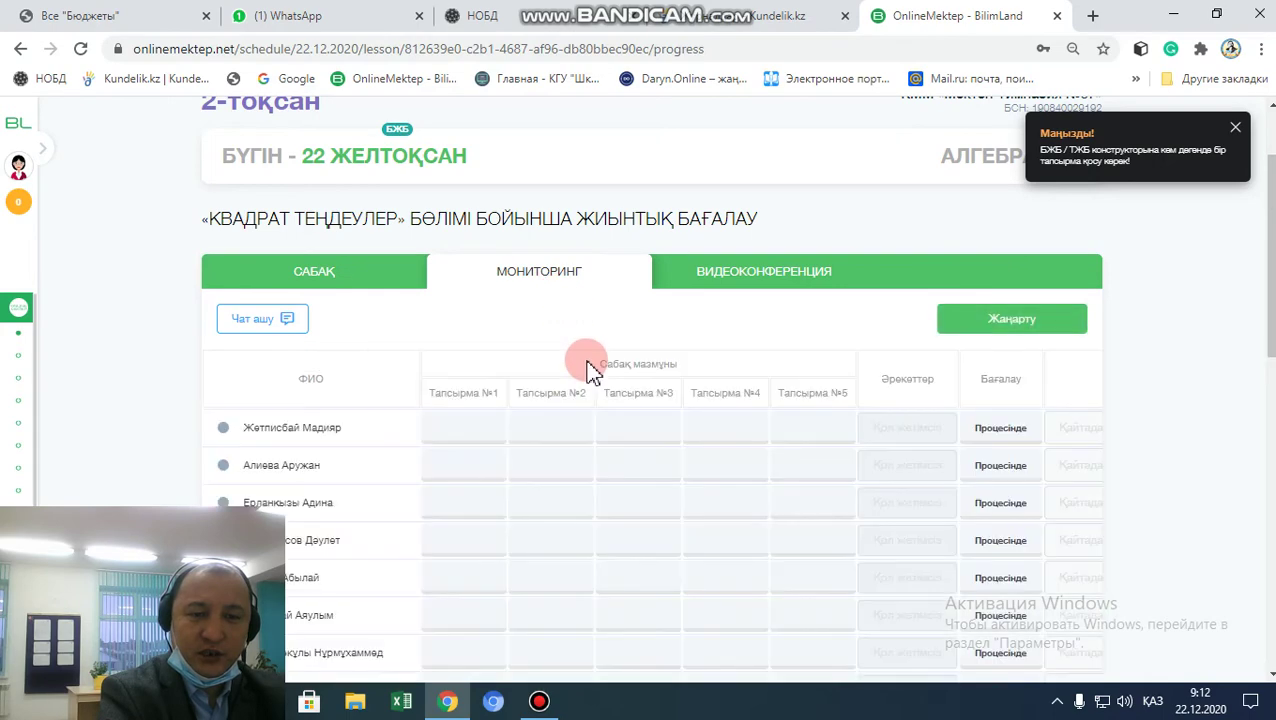
scroll(588, 447, "down", 1)
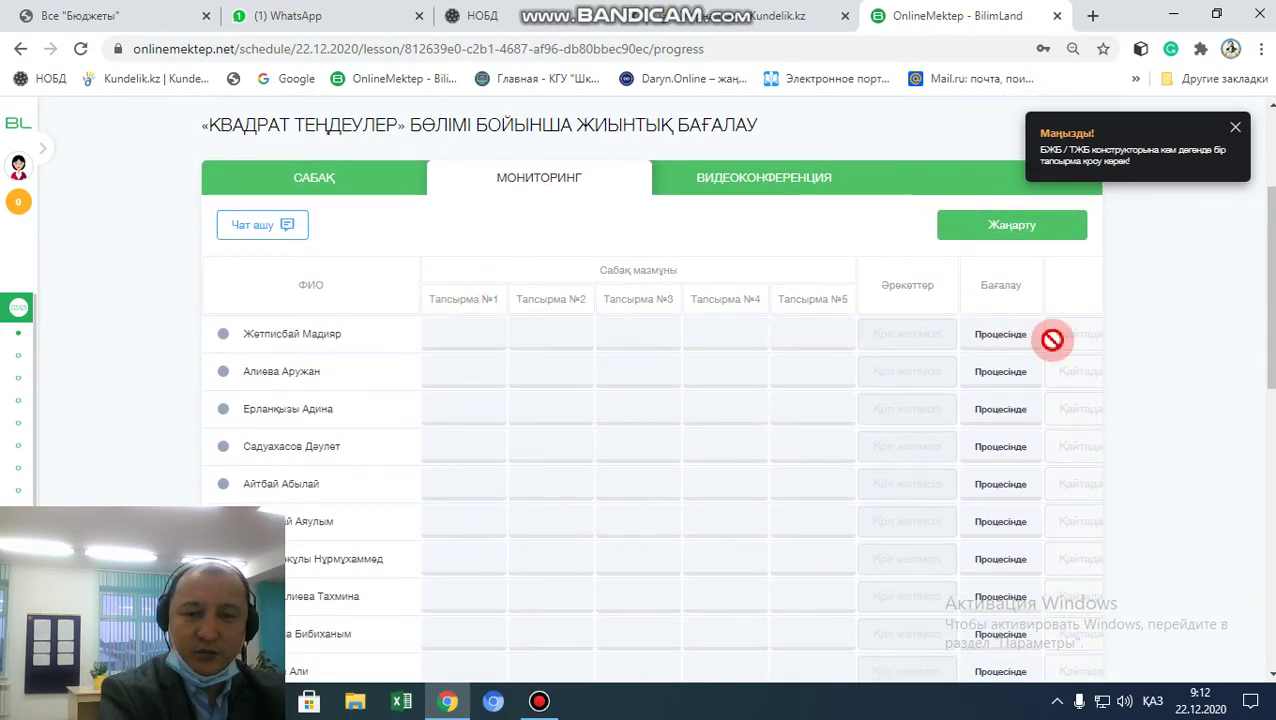
scroll(556, 382, "down", 4)
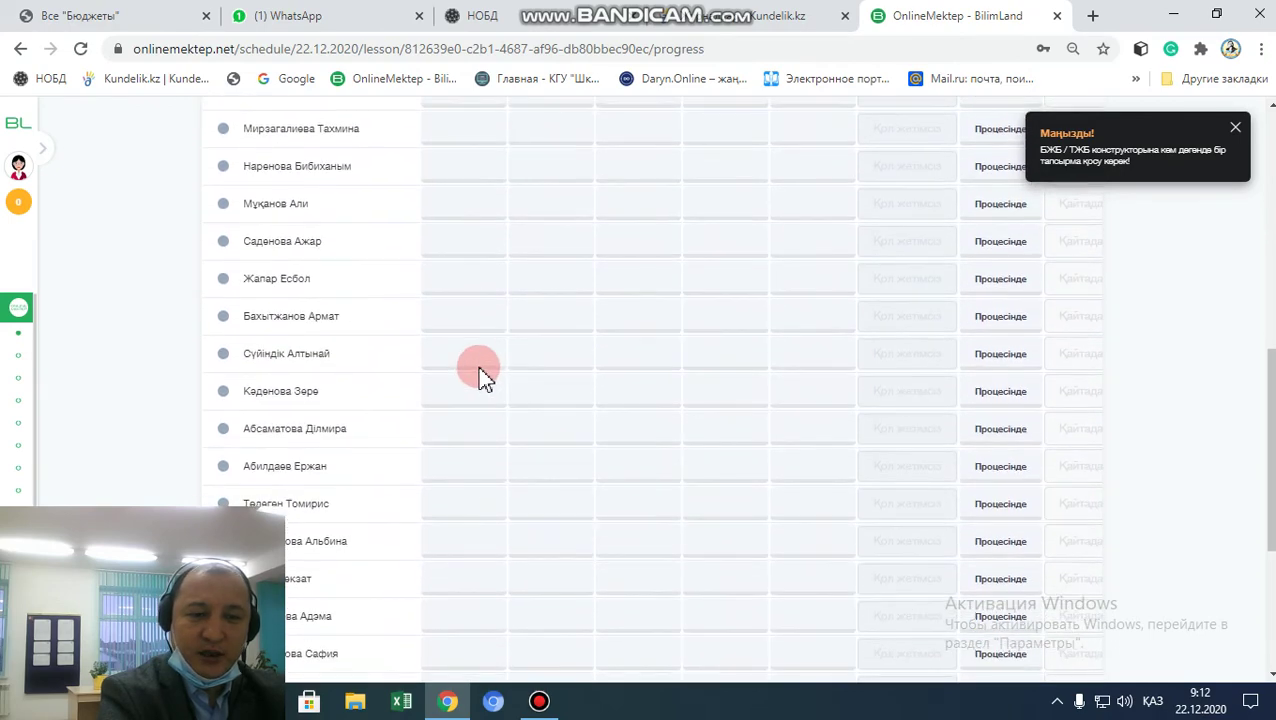
scroll(481, 378, "up", 5)
scroll(481, 378, "up", 1)
left_click(335, 367)
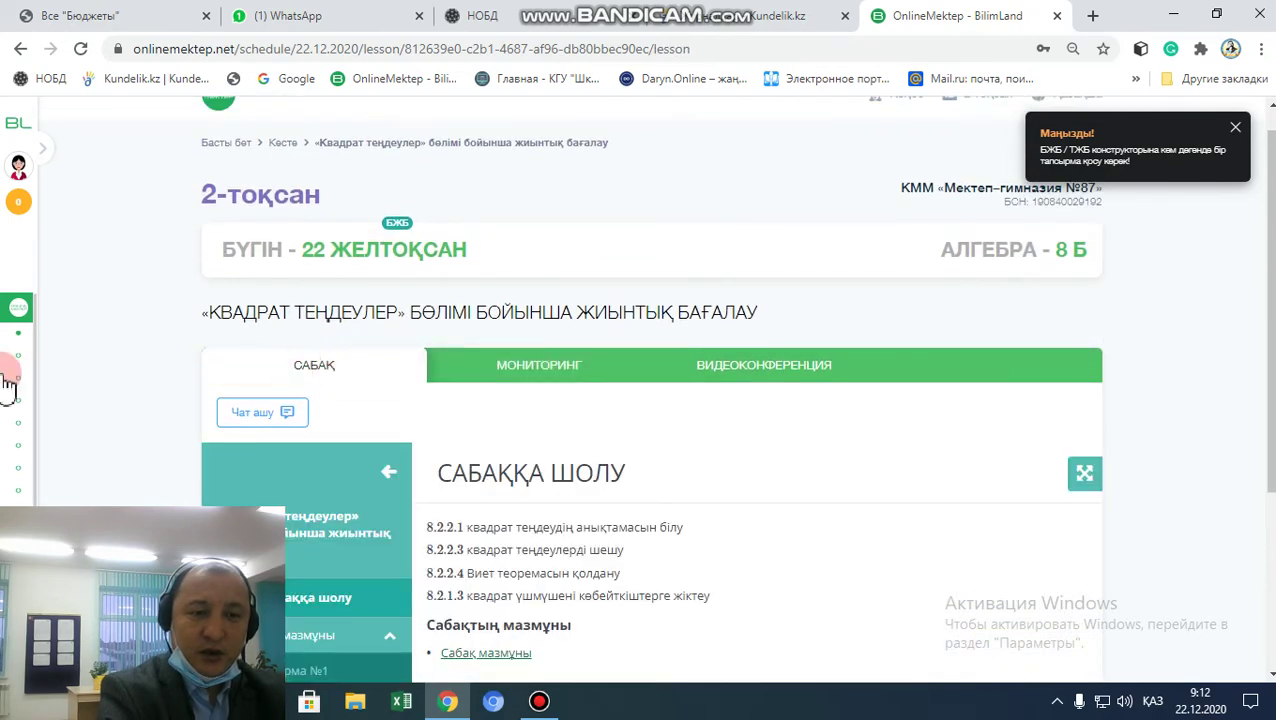
- Open the БЖБ/ТЖБ section and start adding an assessment with Қазақ тілі as its subject
mouse_move(8, 368)
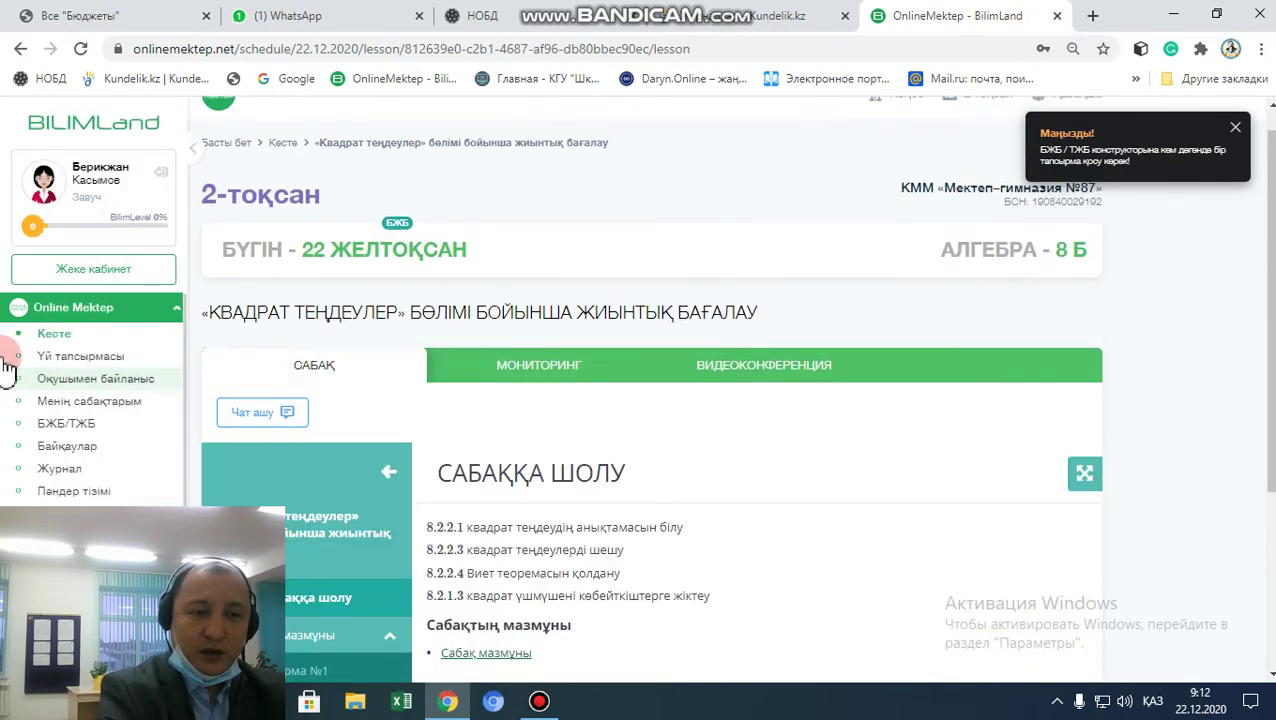
left_click(66, 428)
left_click(1060, 305)
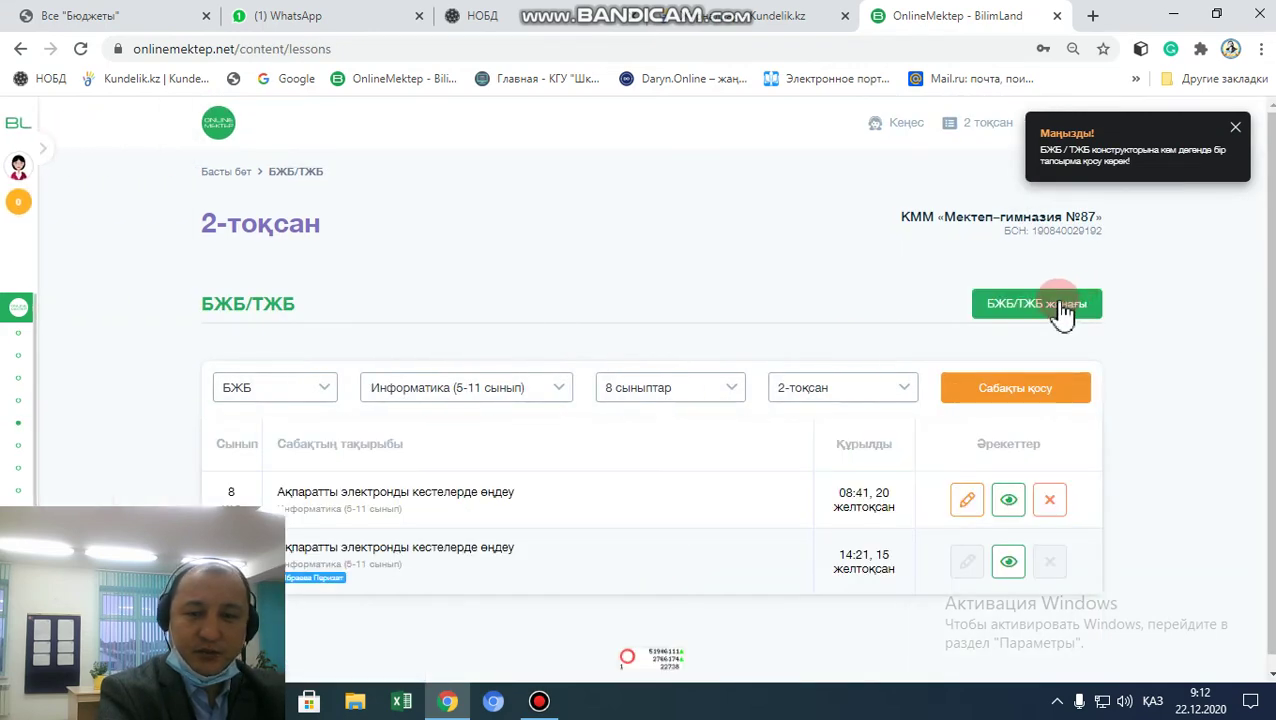
left_click(1016, 392)
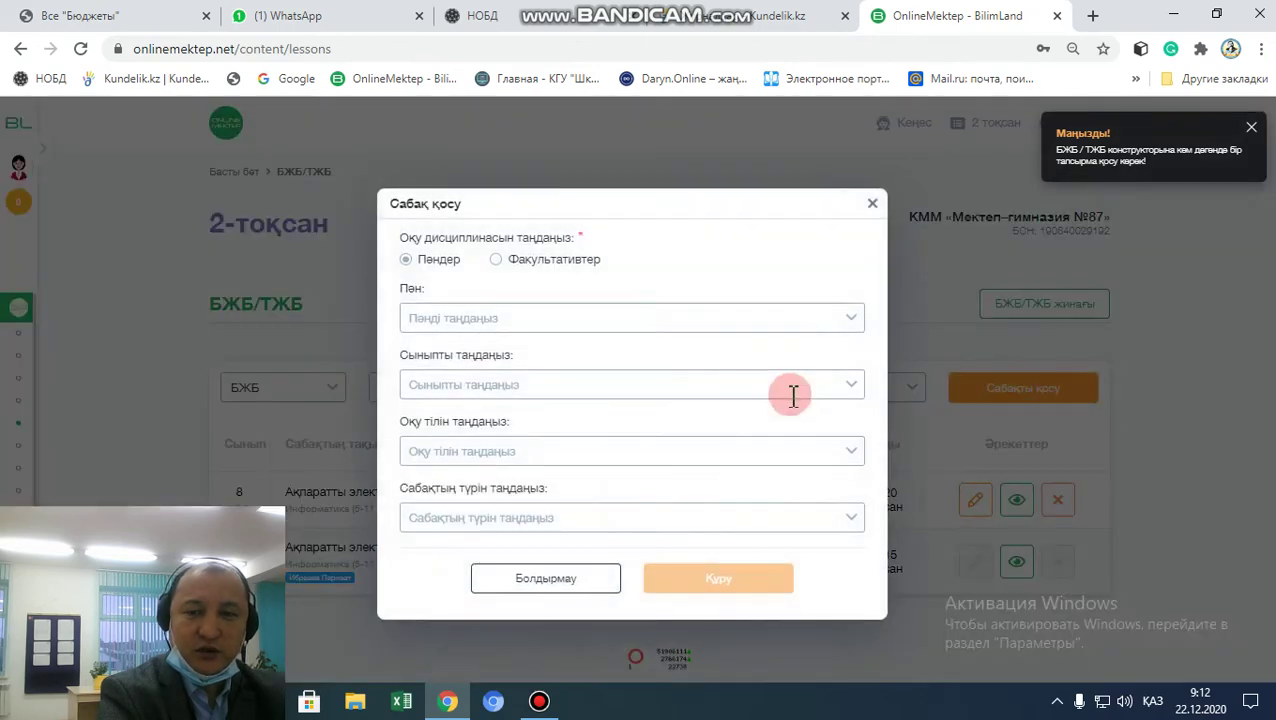
left_click(535, 317)
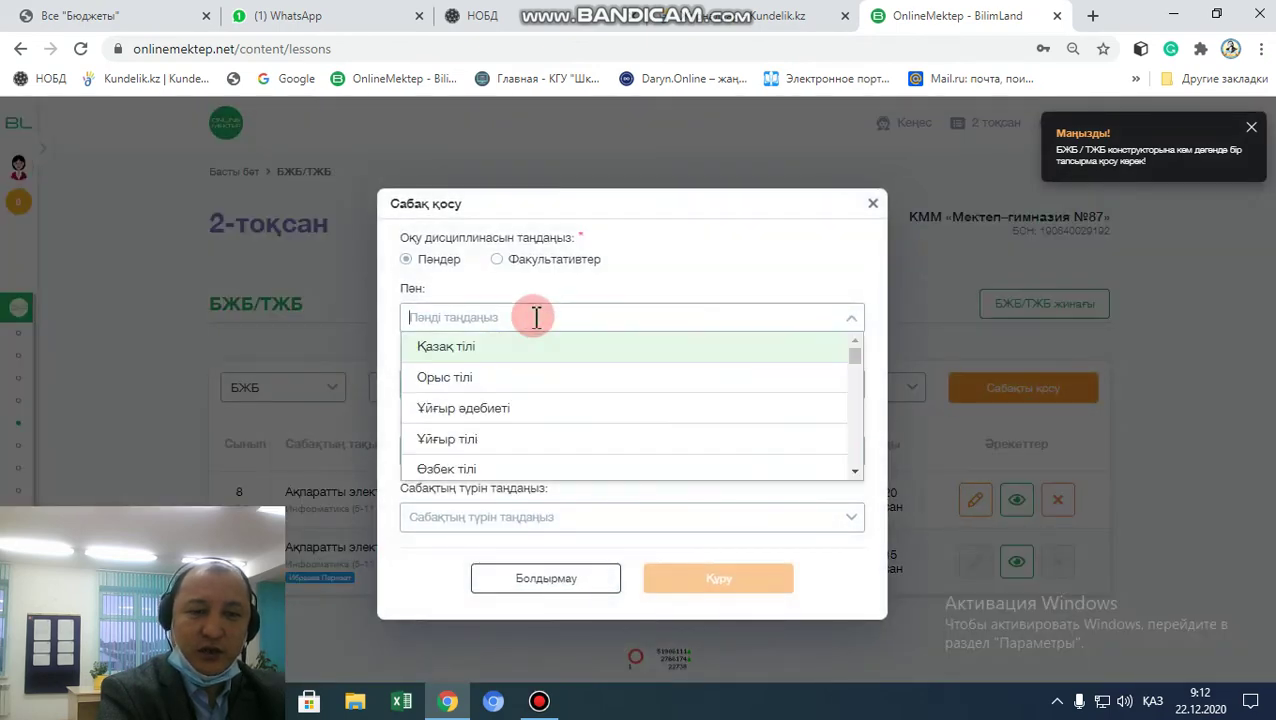
left_click(489, 356)
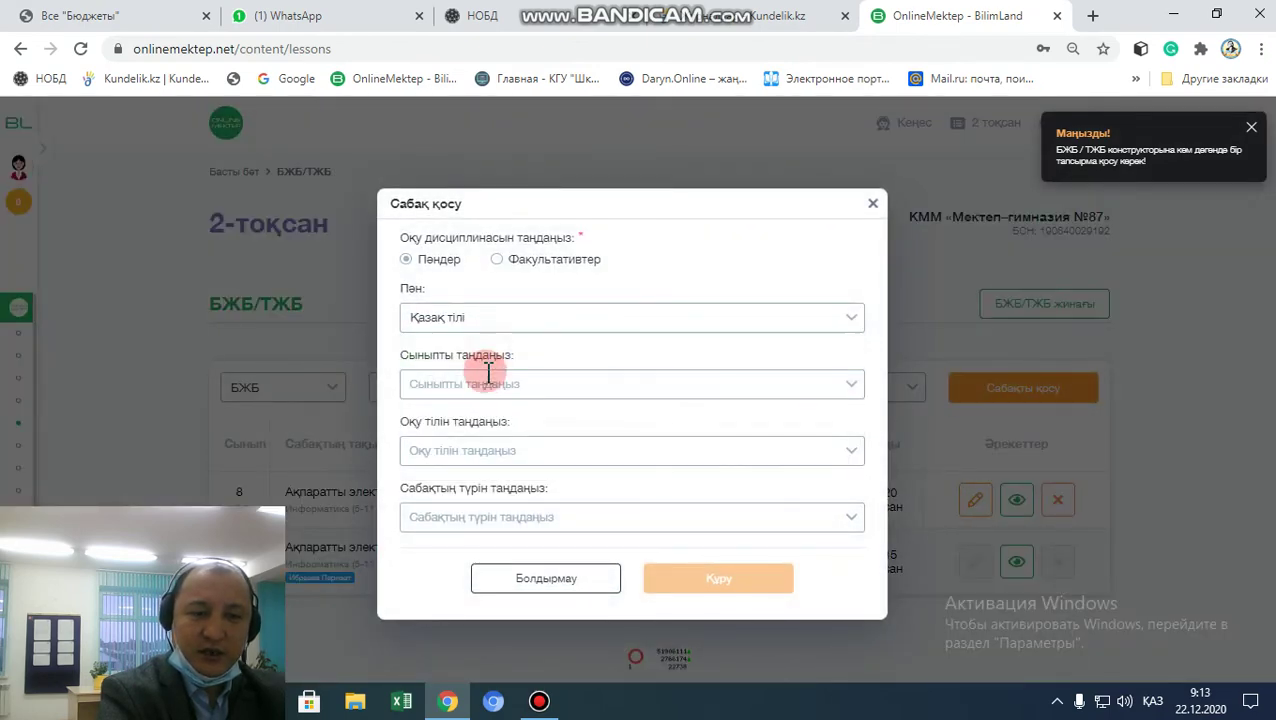
- Set the new assessment's grade to 7 сыныптар and its language of instruction to Қазақ тілі оқуы
left_click(485, 384)
scroll(465, 500, "down", 3)
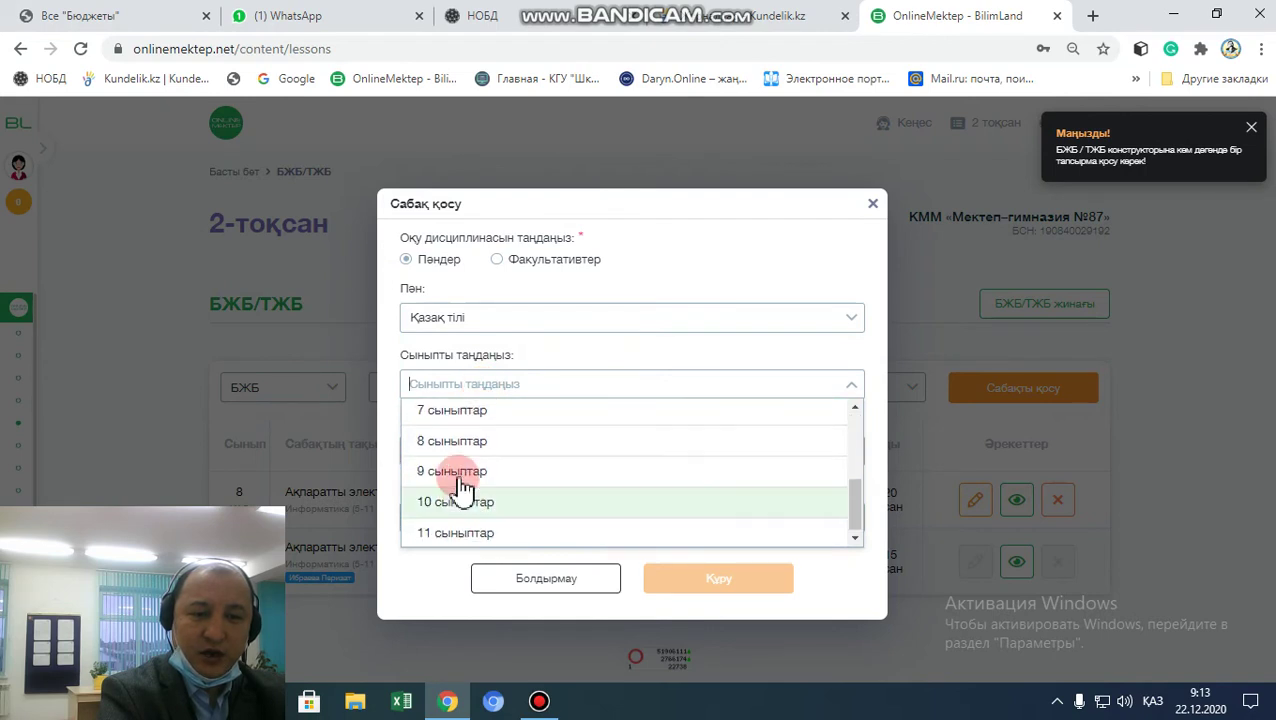
left_click(452, 415)
left_click(445, 450)
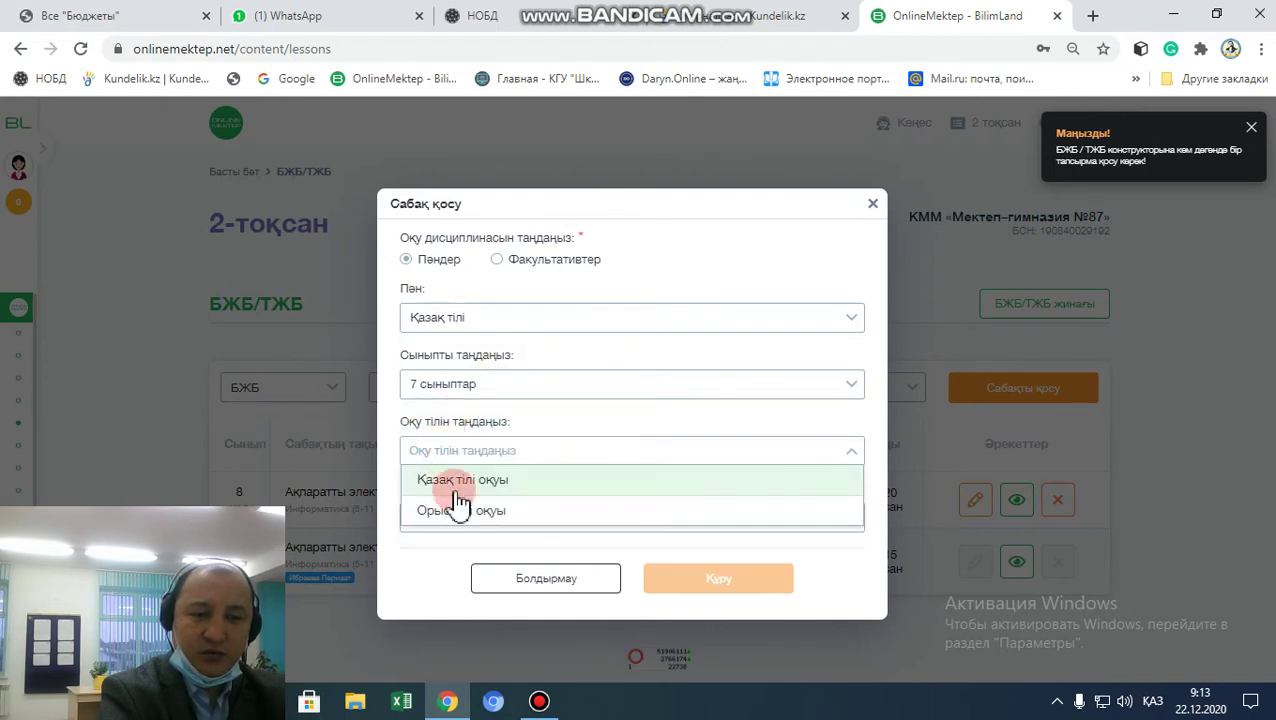
left_click(495, 482)
- Set the lesson type to БЖБ with the Жаңа БЖБ option and create the assessment
left_click(465, 512)
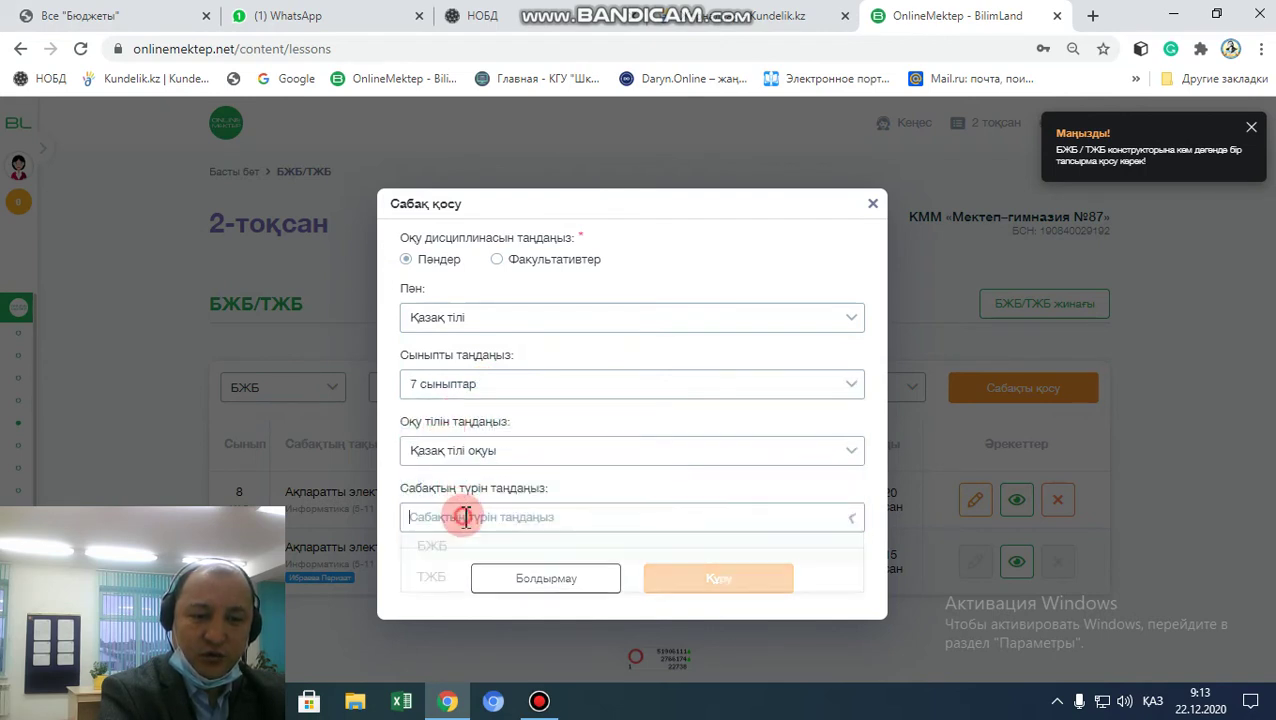
left_click(449, 556)
left_click(451, 556)
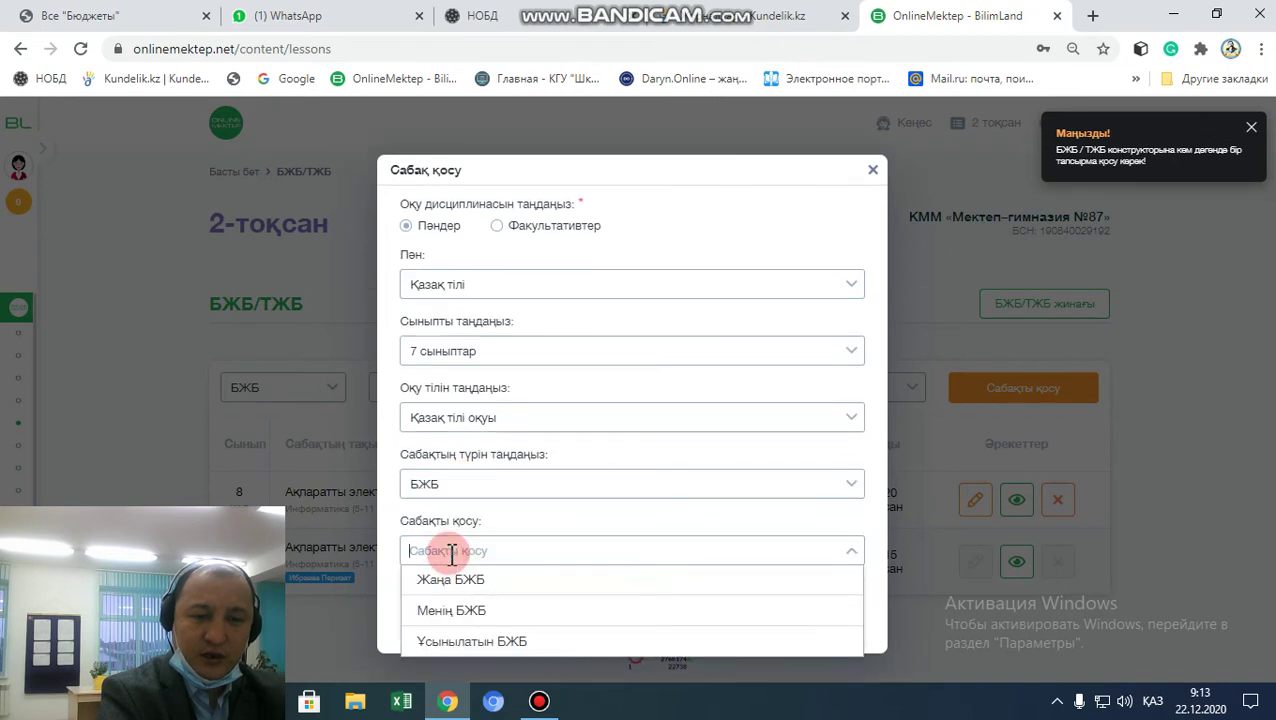
left_click(451, 590)
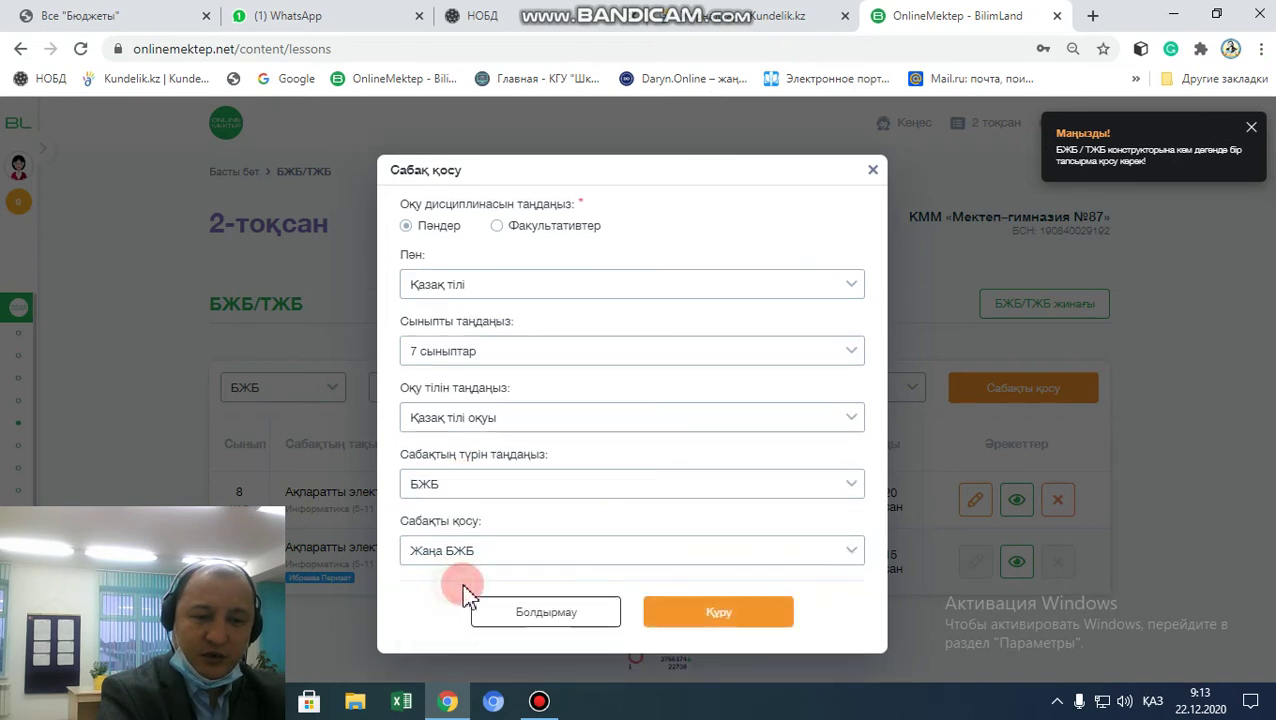
left_click(720, 610)
- Enter "авегншлангшлд" as the section title (Бөлім тақырыбы) in the assessment's overview
scroll(500, 460, "down", 3)
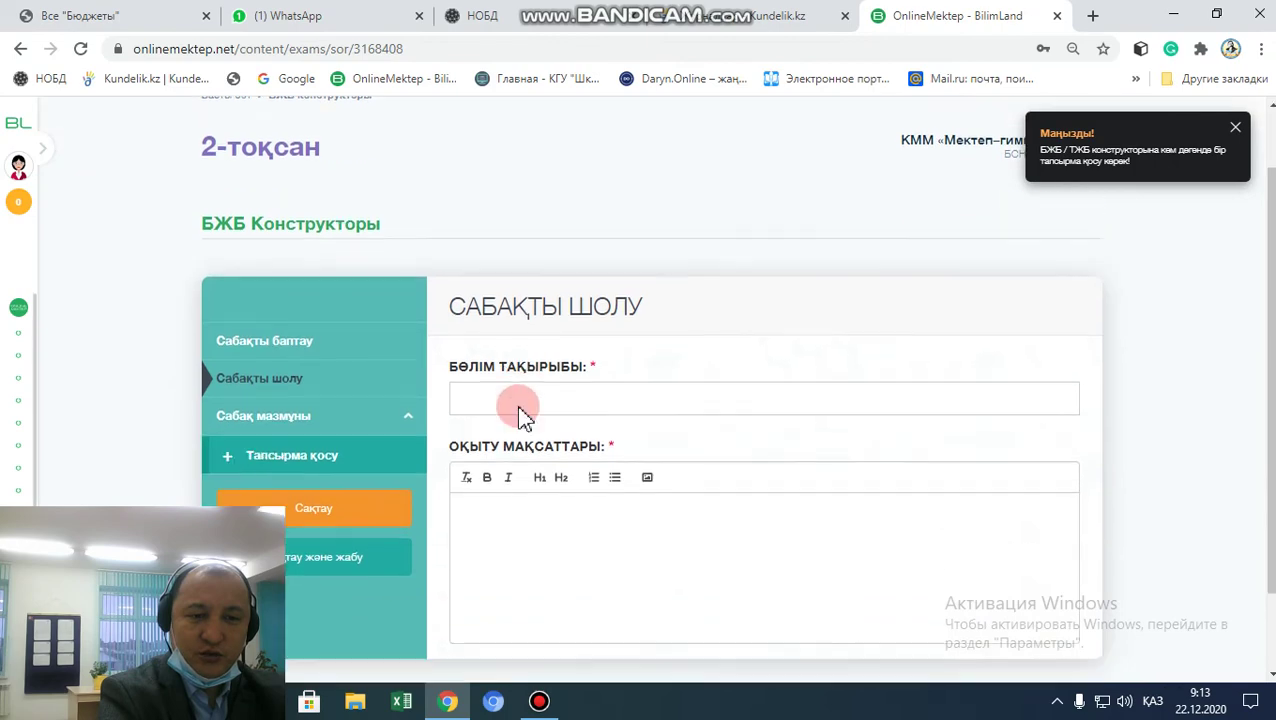
left_click(495, 300)
type("авегншлангшлд")
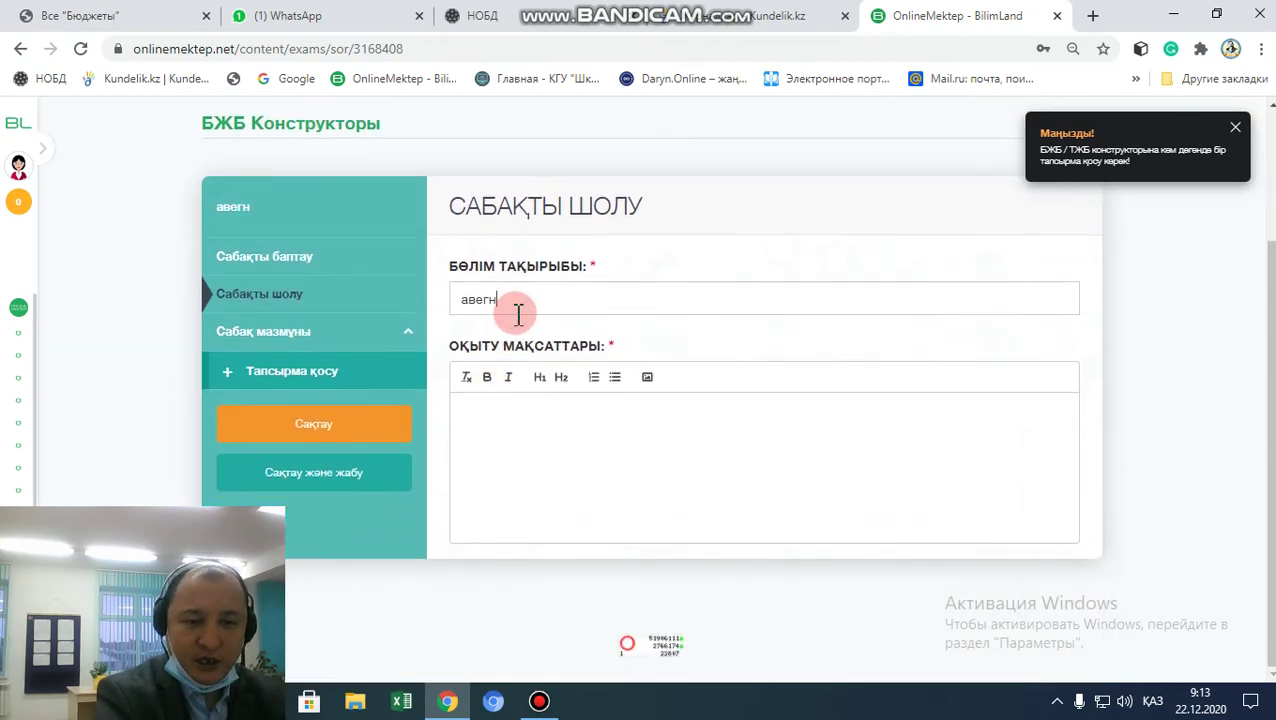
- Add the first task to the assessment with the open-answer exercise type, Ашық жауаппен жаттығу
left_click(290, 372)
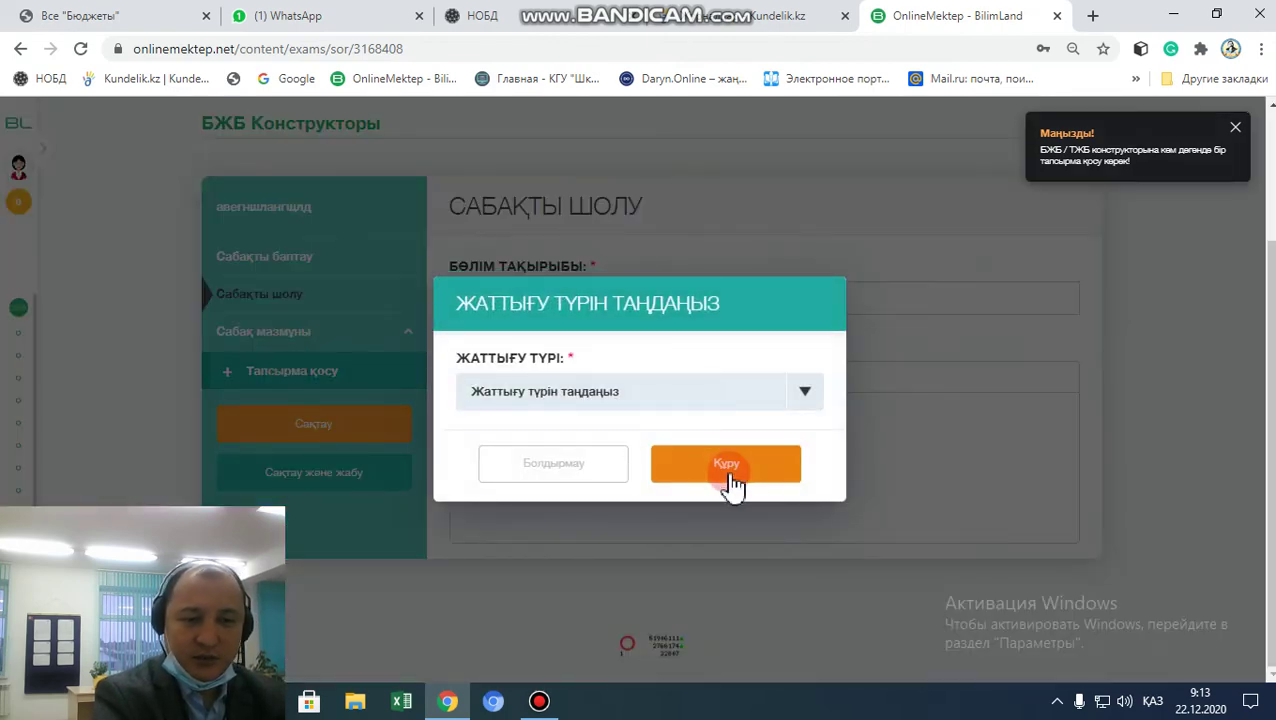
left_click(695, 393)
left_click(606, 398)
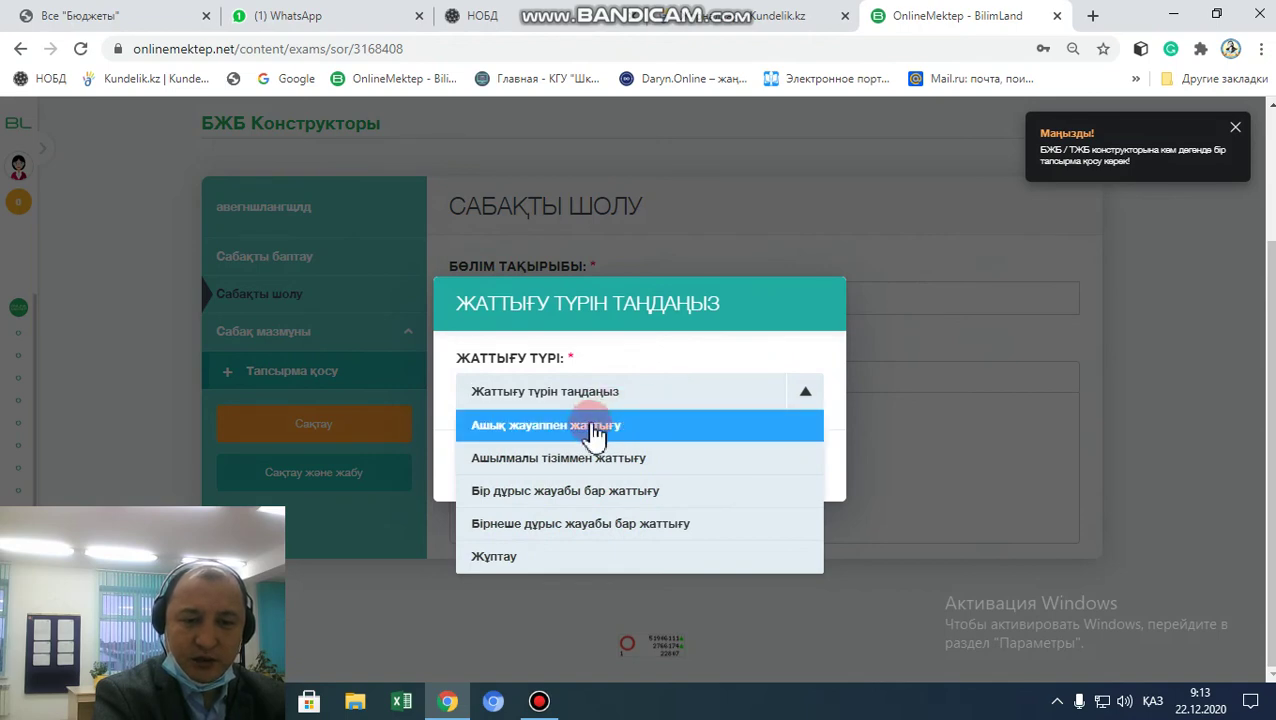
left_click(595, 428)
left_click(757, 468)
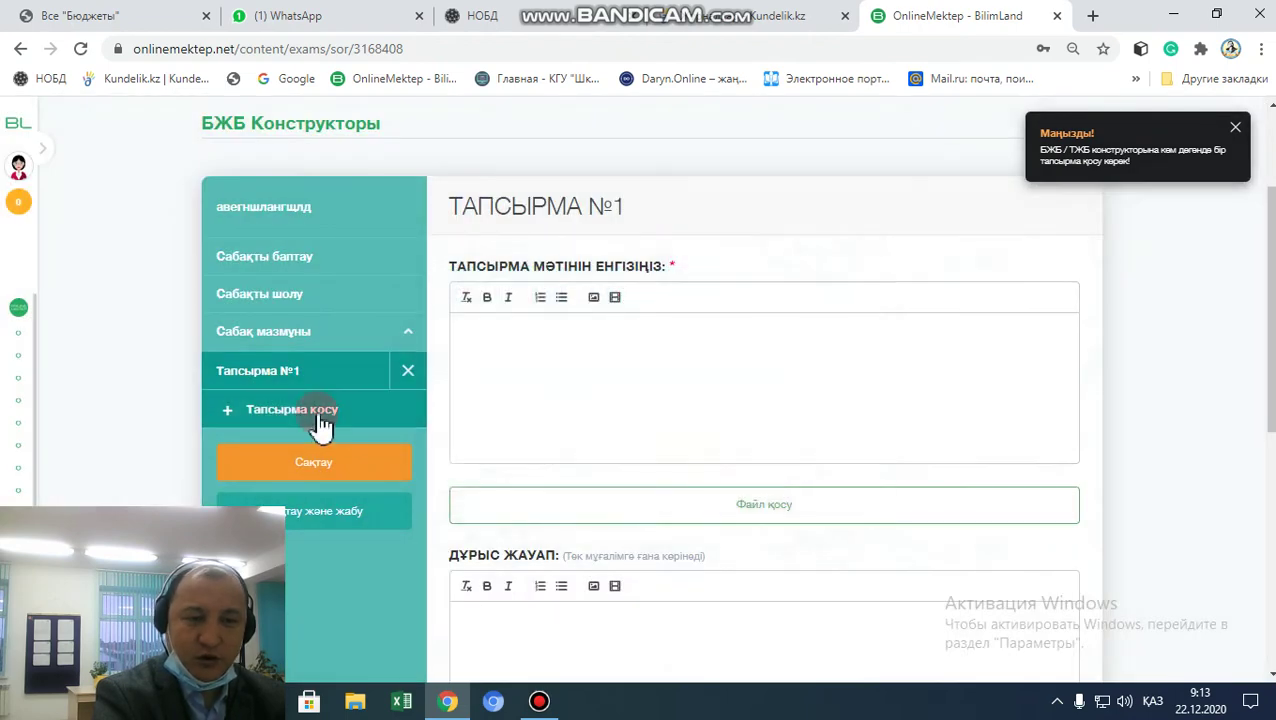
- Add a second task with the drop-down list exercise type, Ашылмалы тізіммен жаттығу
left_click(320, 425)
left_click(683, 398)
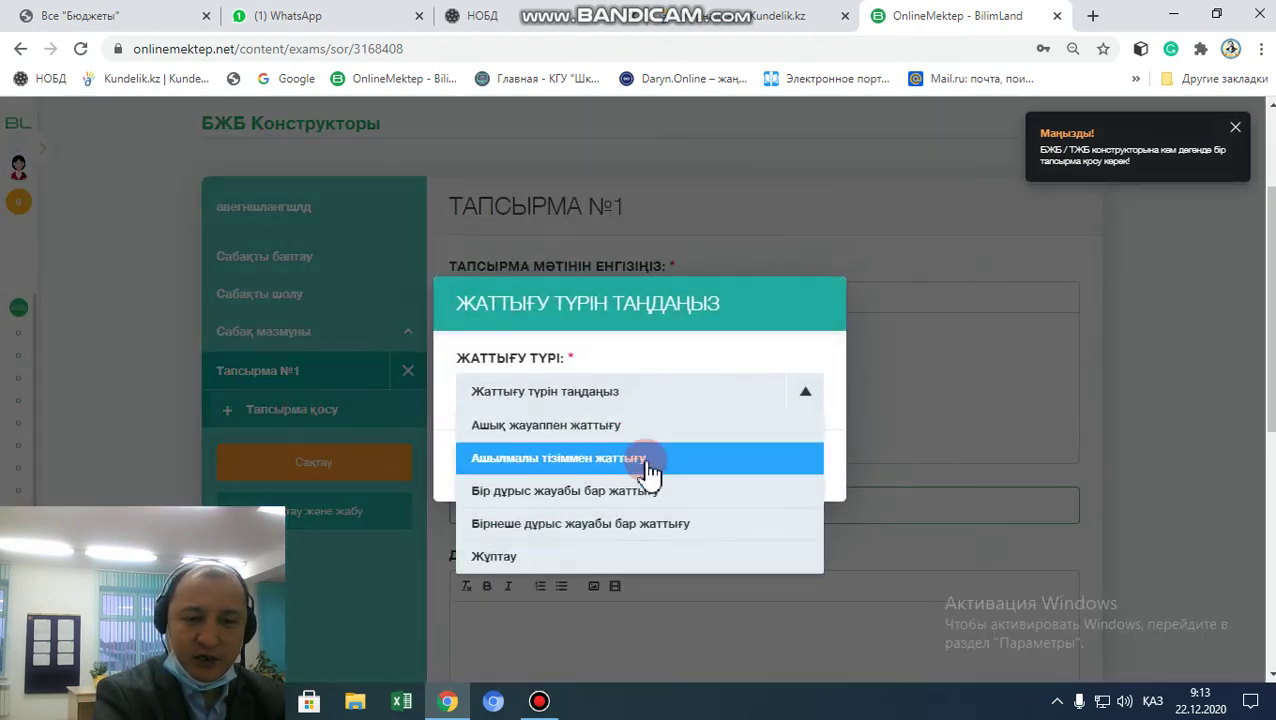
left_click(650, 462)
left_click(755, 473)
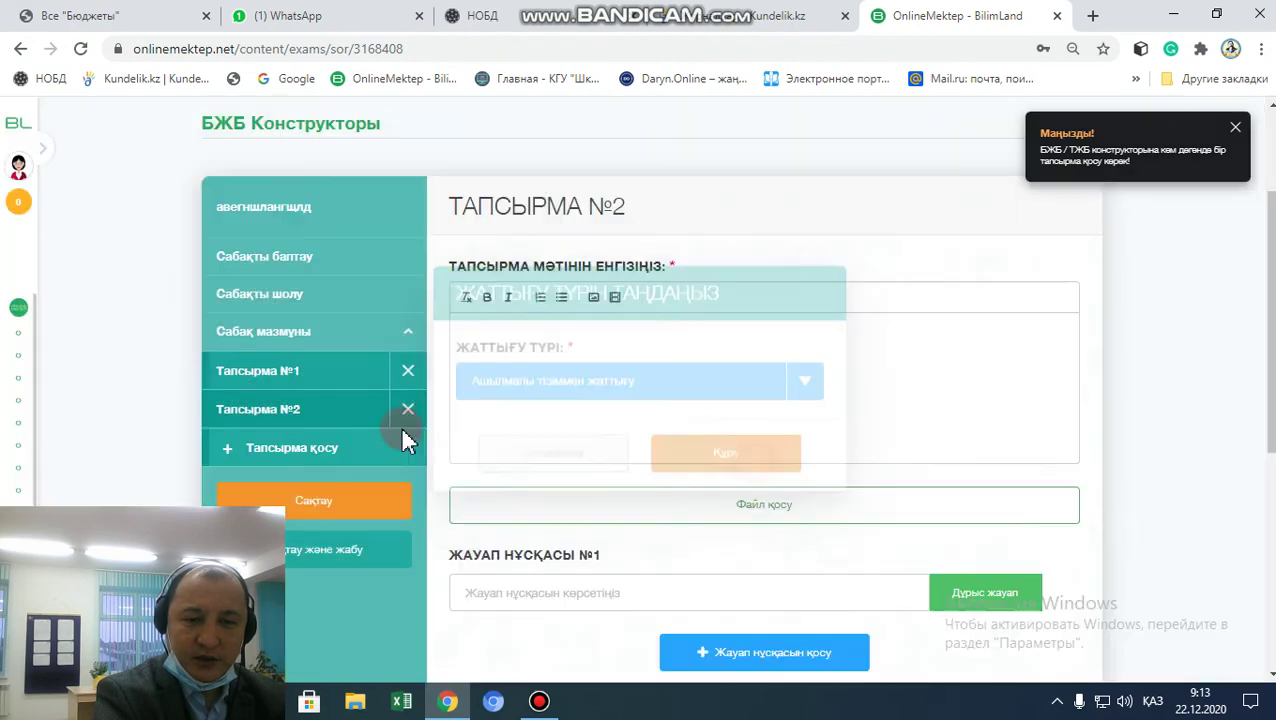
- Add a third task with the single correct answer exercise type, Бір дұрыс жауабы бар жаттығу
left_click(320, 458)
left_click(720, 398)
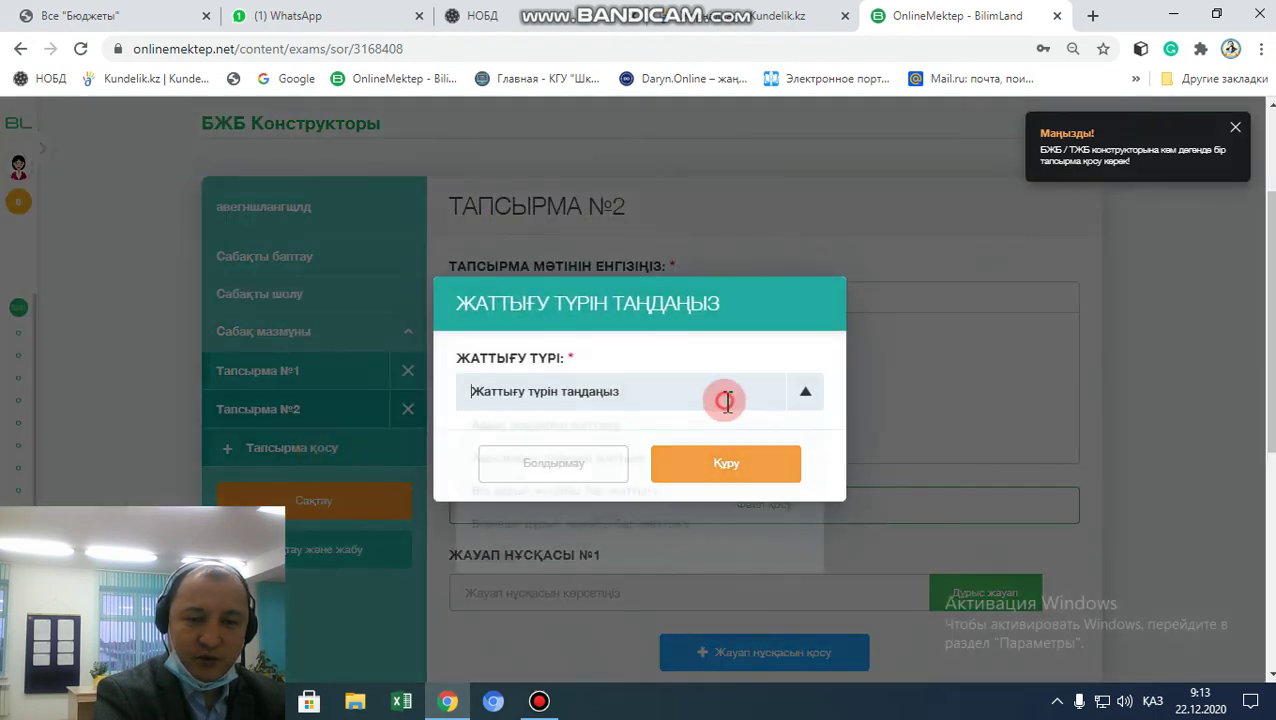
left_click(598, 491)
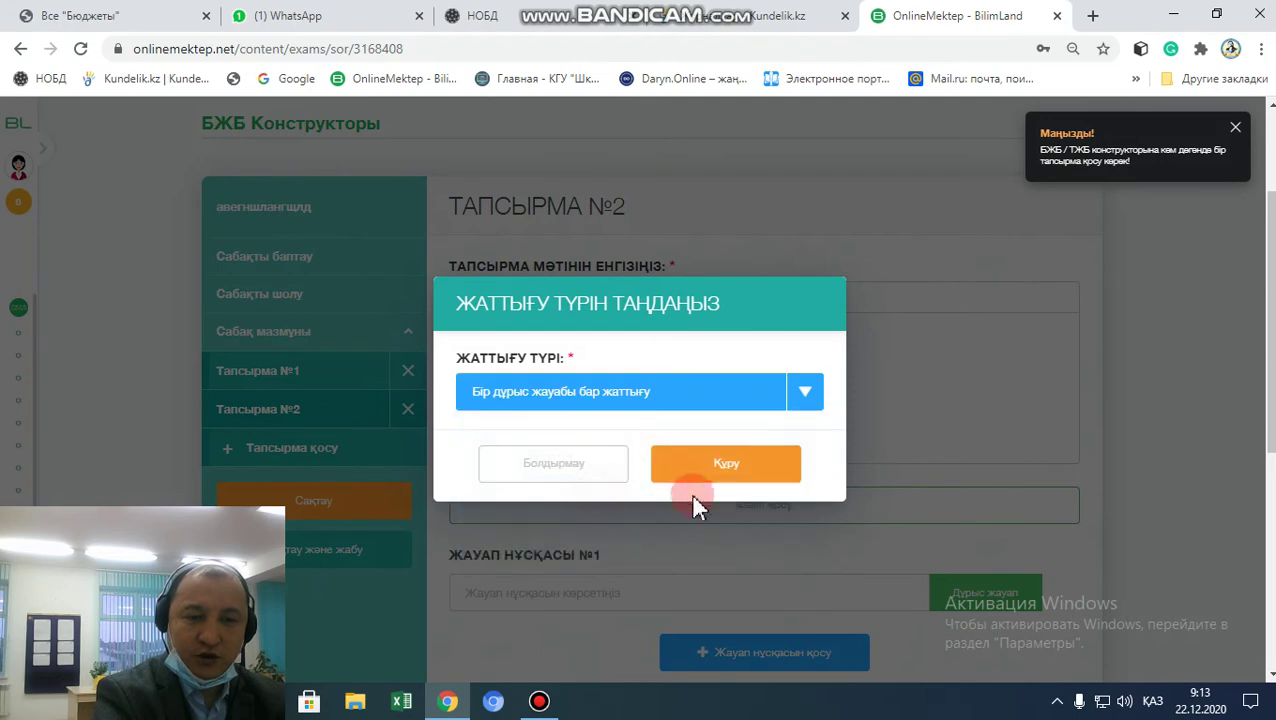
left_click(696, 468)
- Add a fourth task with the multiple correct answers exercise type, Бірнеше дұрыс жауабы бар жаттығу
left_click(291, 486)
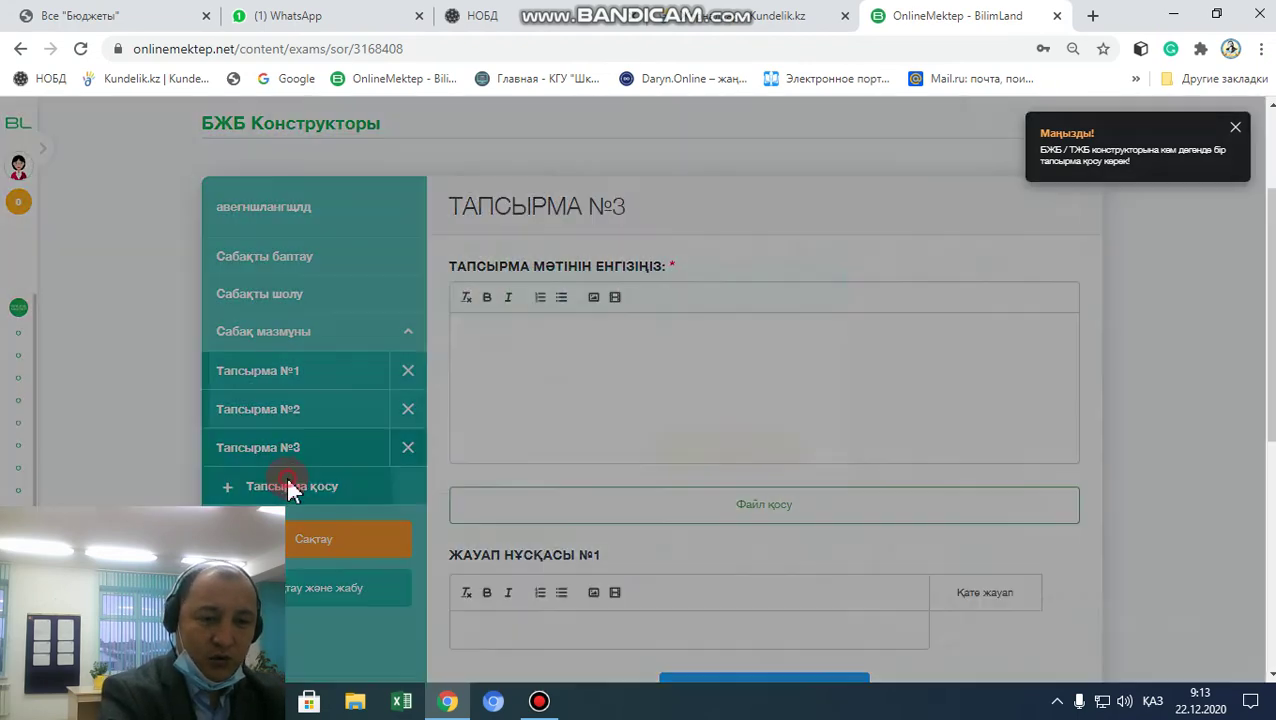
left_click(707, 396)
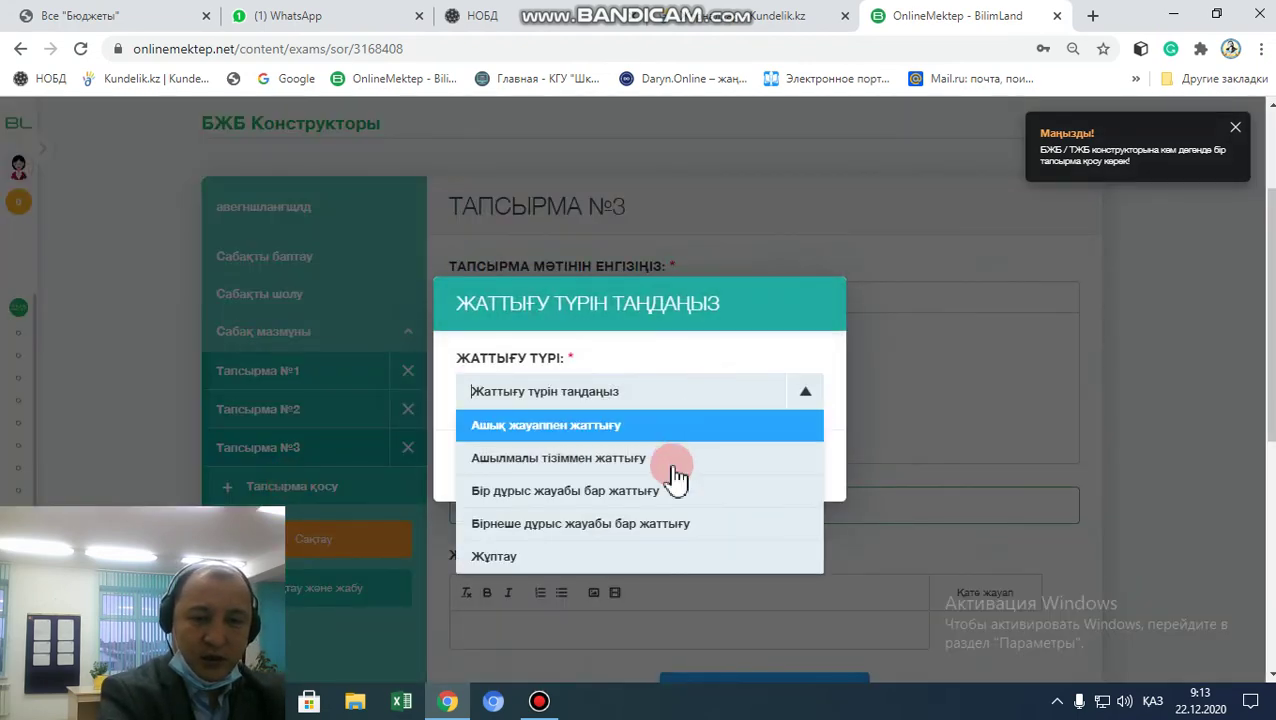
left_click(618, 529)
left_click(707, 487)
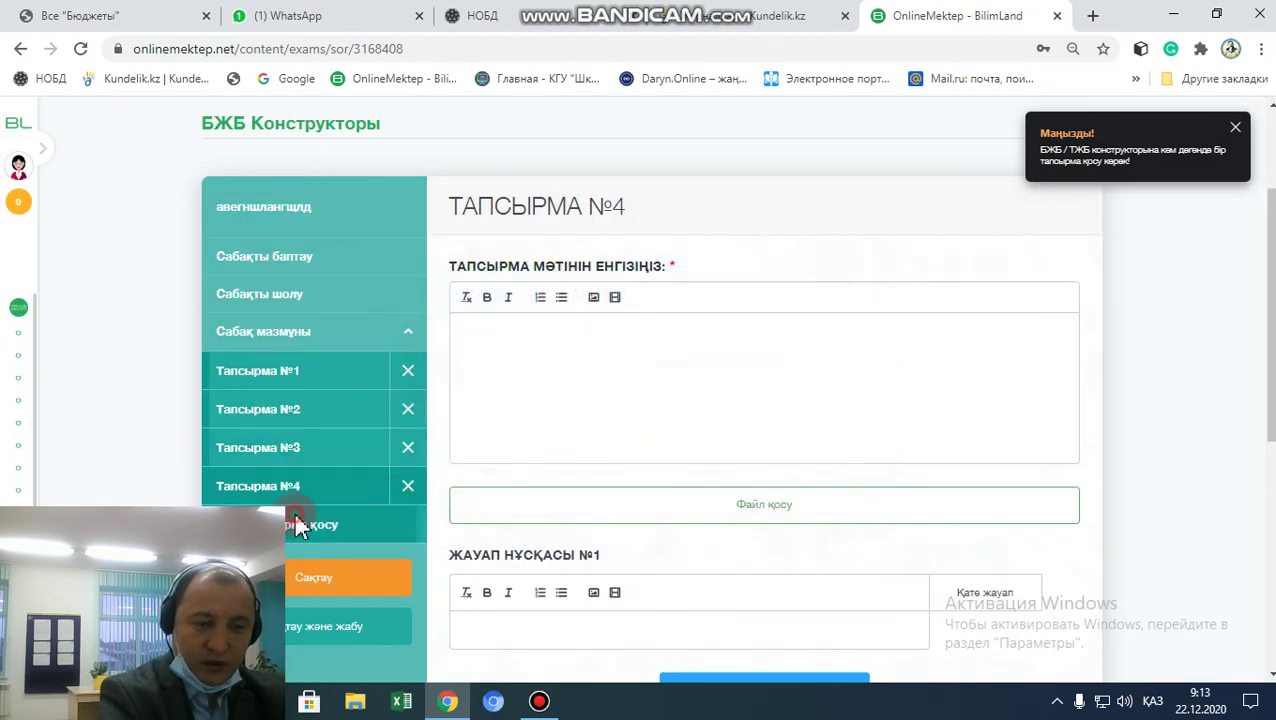
- Add a fifth task with the matching exercise type, Жұптау, and look over its form
left_click(400, 522)
left_click(707, 396)
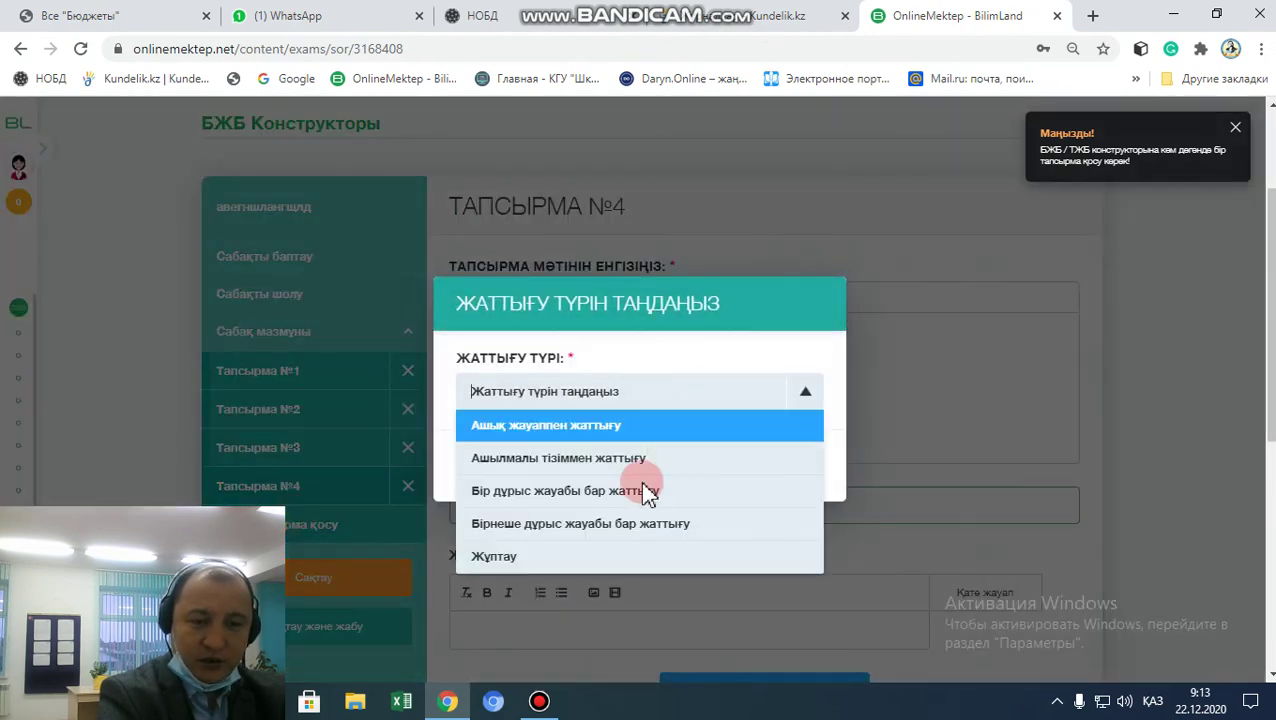
left_click(515, 556)
left_click(712, 470)
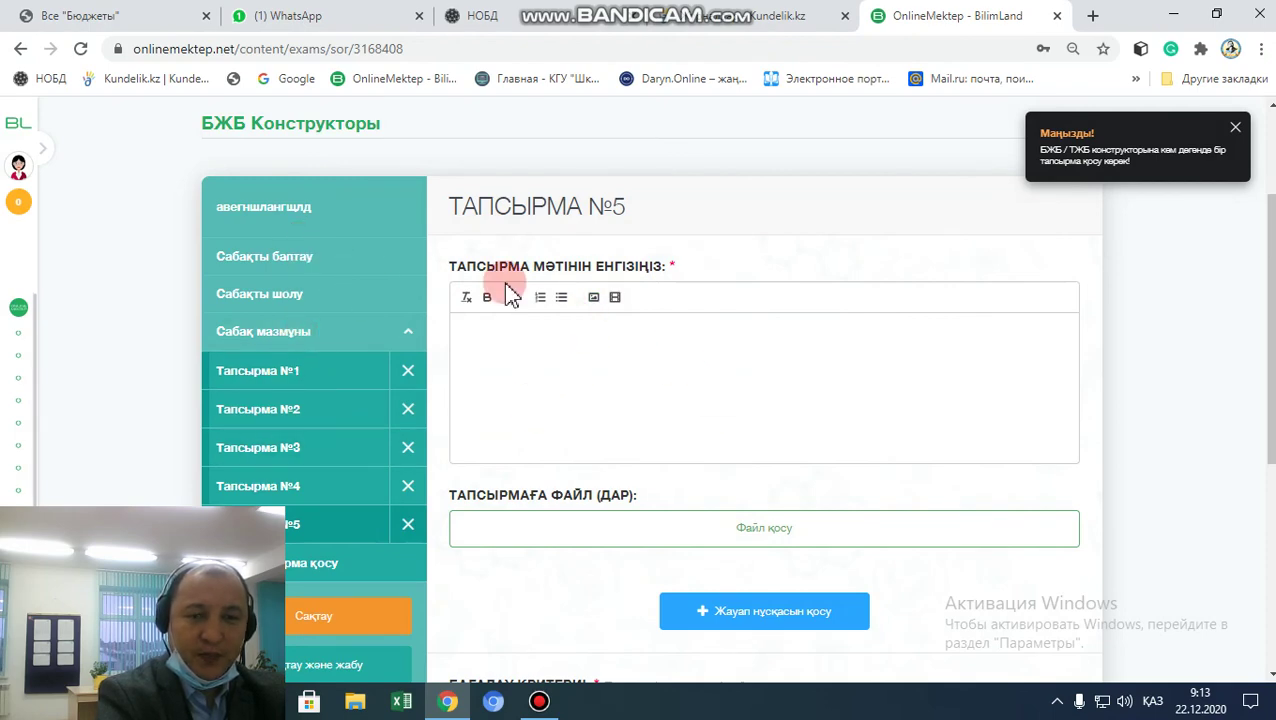
scroll(507, 290, "up", 2)
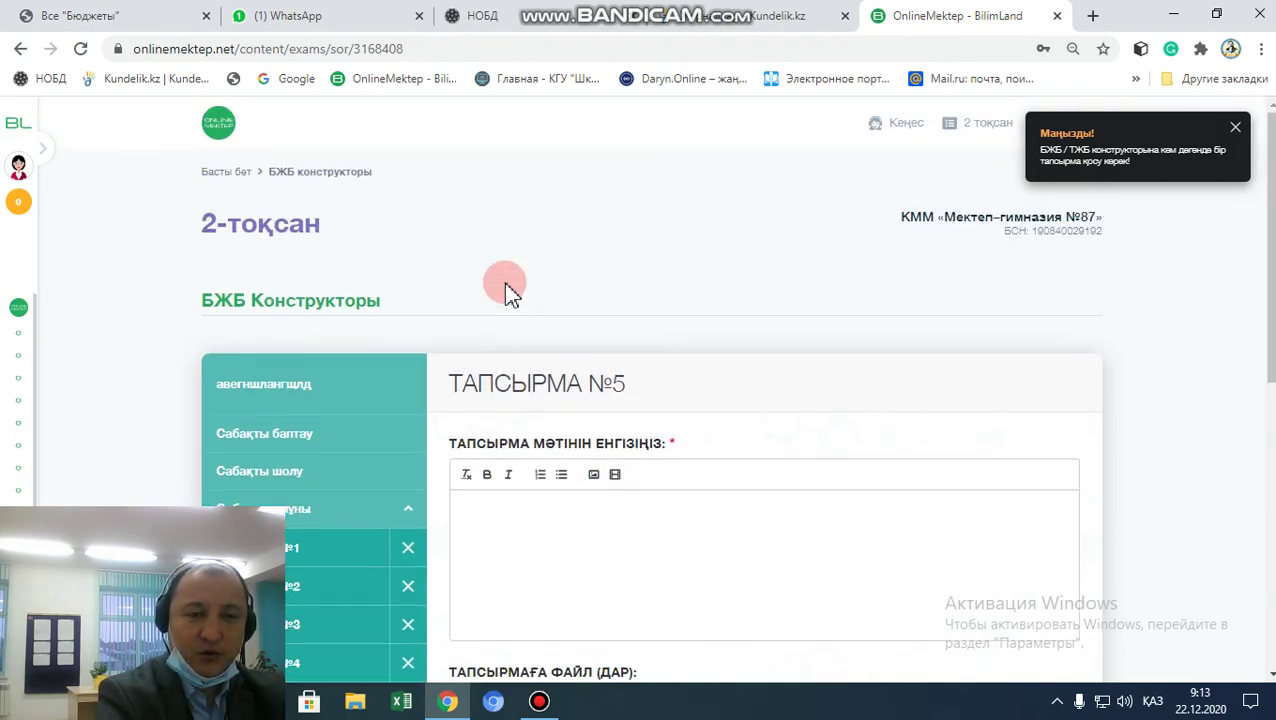
scroll(507, 290, "down", 4)
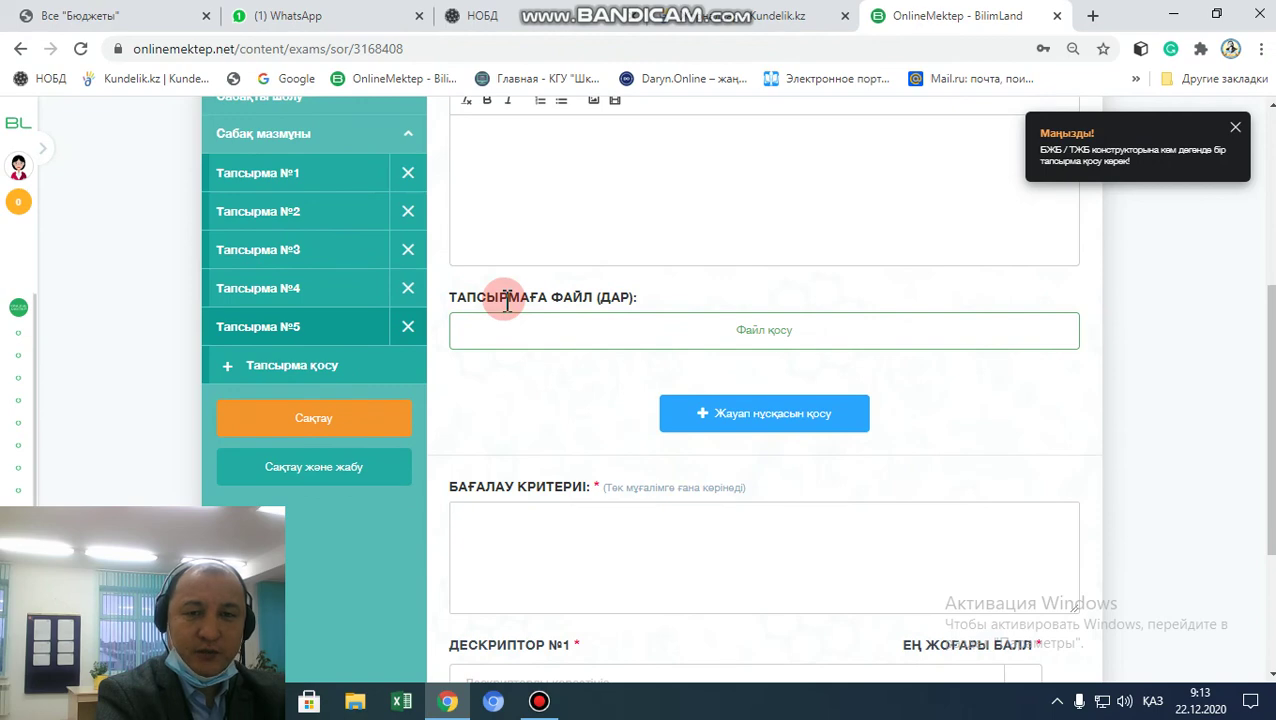
scroll(615, 328, "up", 4)
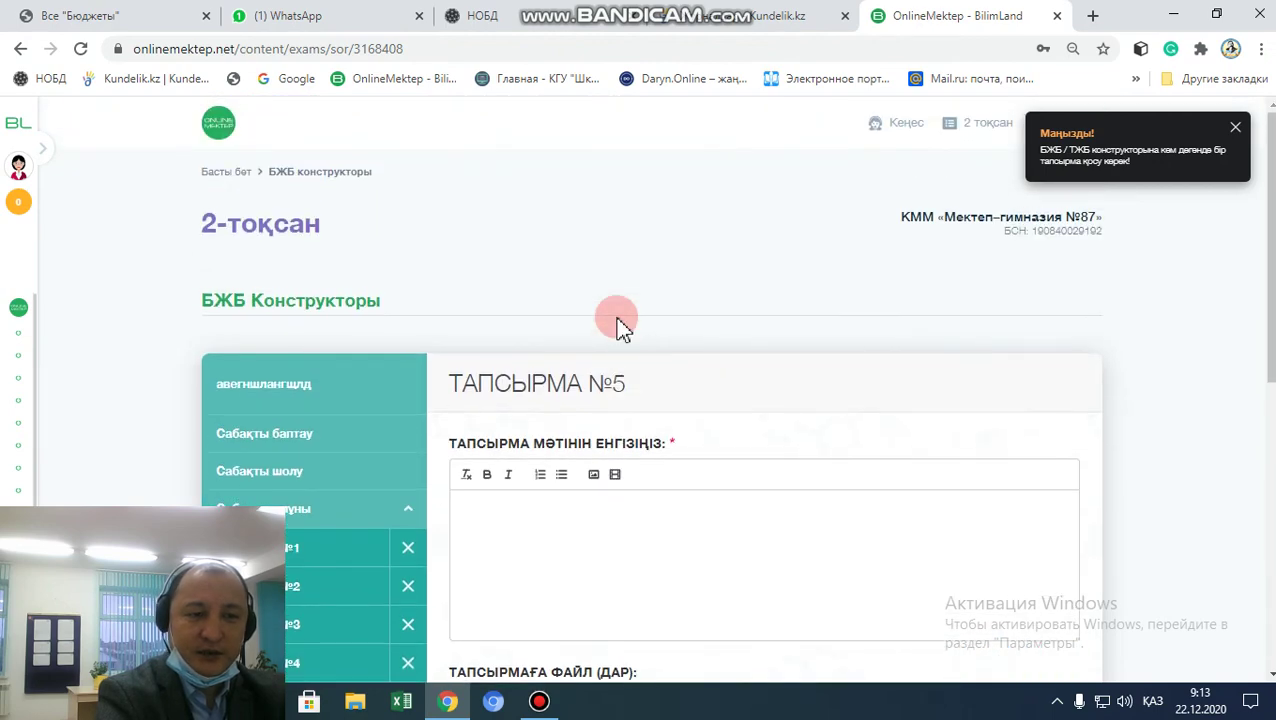